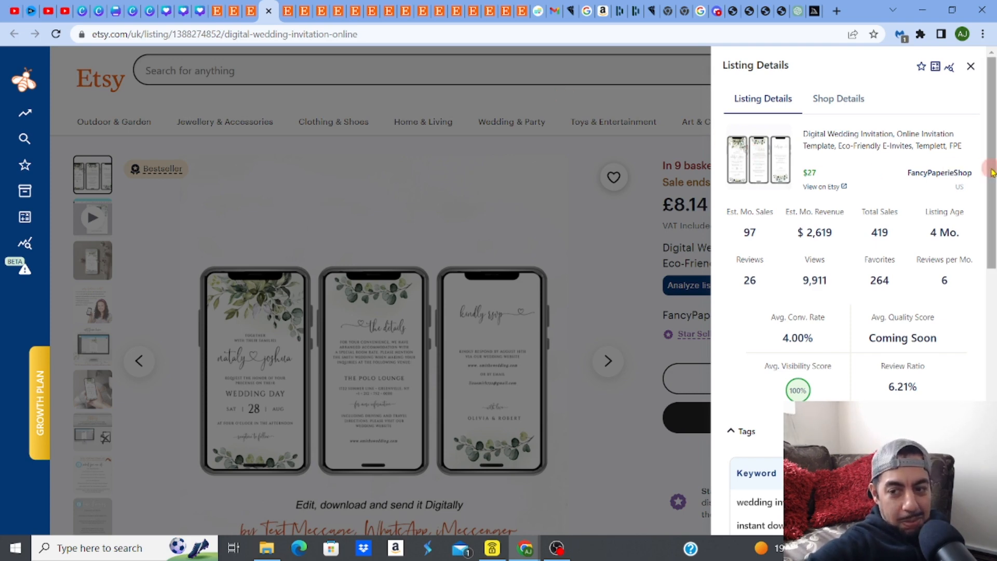
Examine the digital wedding invitation listing's sales statistics and tag keywords, and view the listing's next preview media
{"action": "left_click_drag", "start_coordinate": [993, 172], "coordinate": [993, 333]}
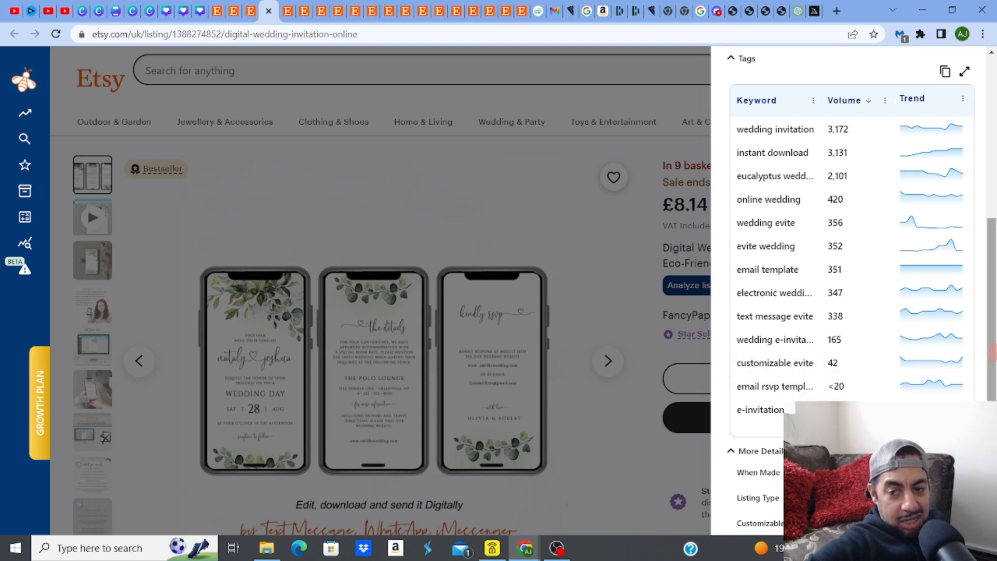
{"action": "left_click_drag", "start_coordinate": [991, 356], "coordinate": [990, 243]}
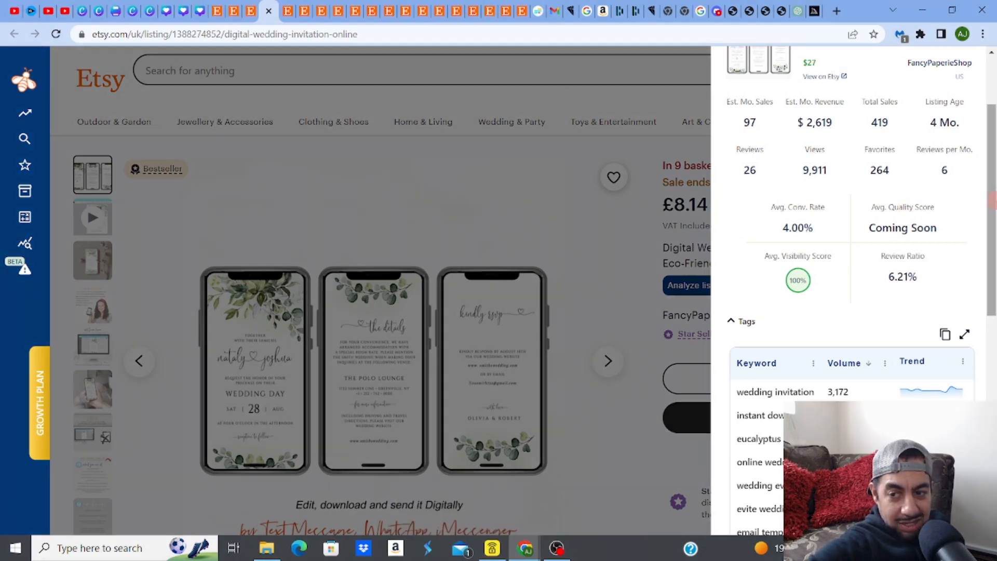
{"action": "left_click_drag", "start_coordinate": [990, 151], "coordinate": [988, 103]}
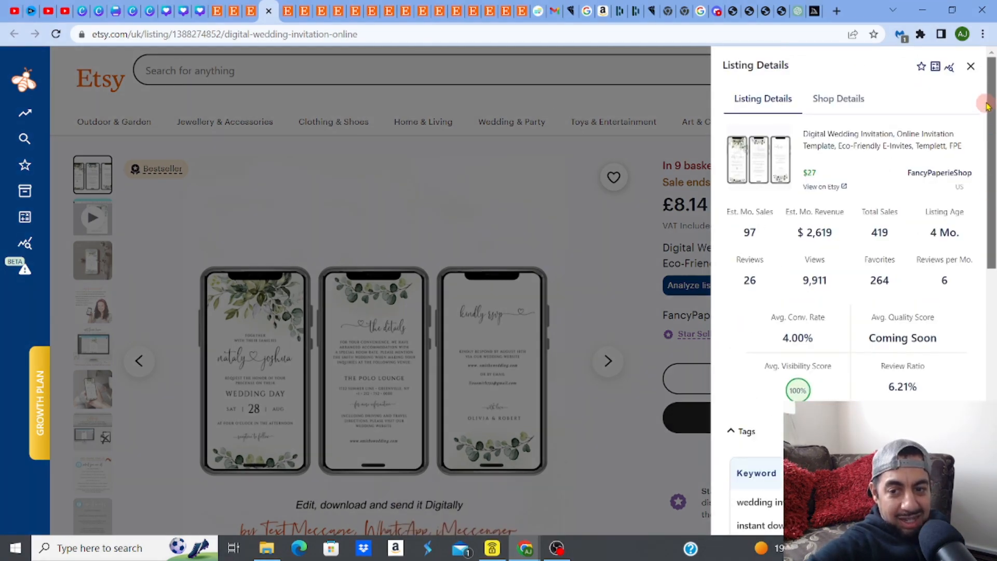
{"action": "left_click", "coordinate": [531, 156]}
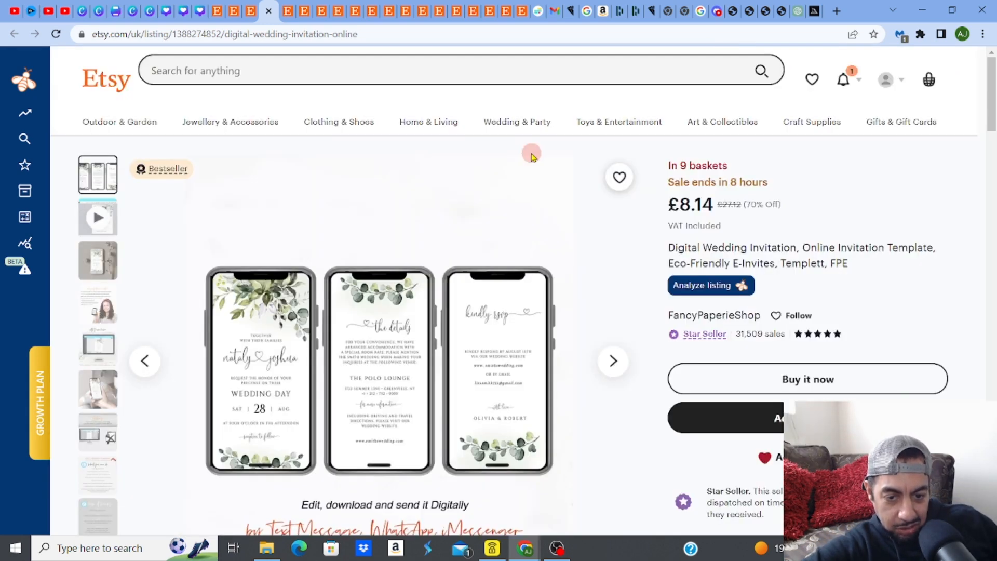
{"action": "left_click", "coordinate": [612, 367]}
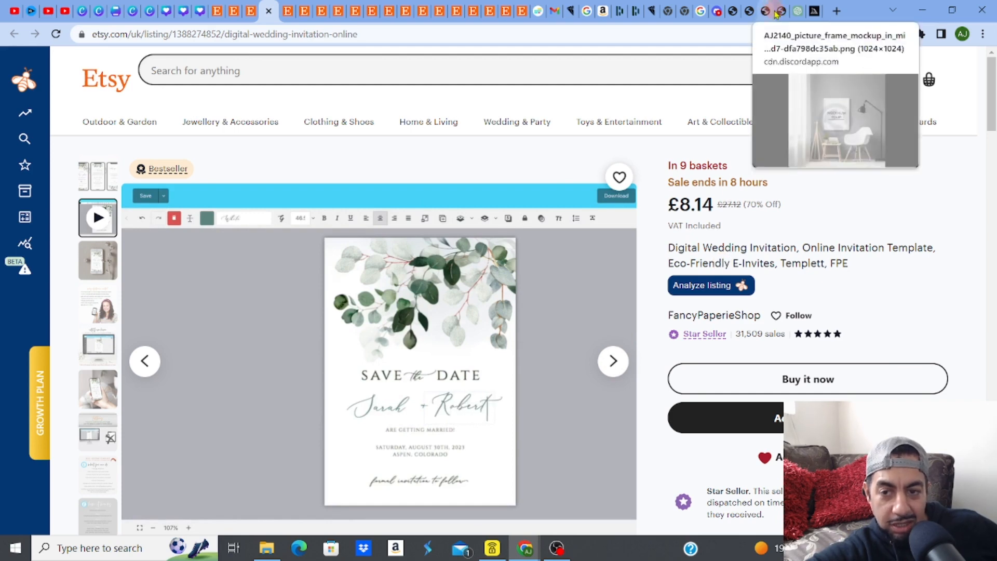
Switch to the Midjourney website and browse the recent images in its Community Showcase
{"action": "left_click", "coordinate": [814, 11]}
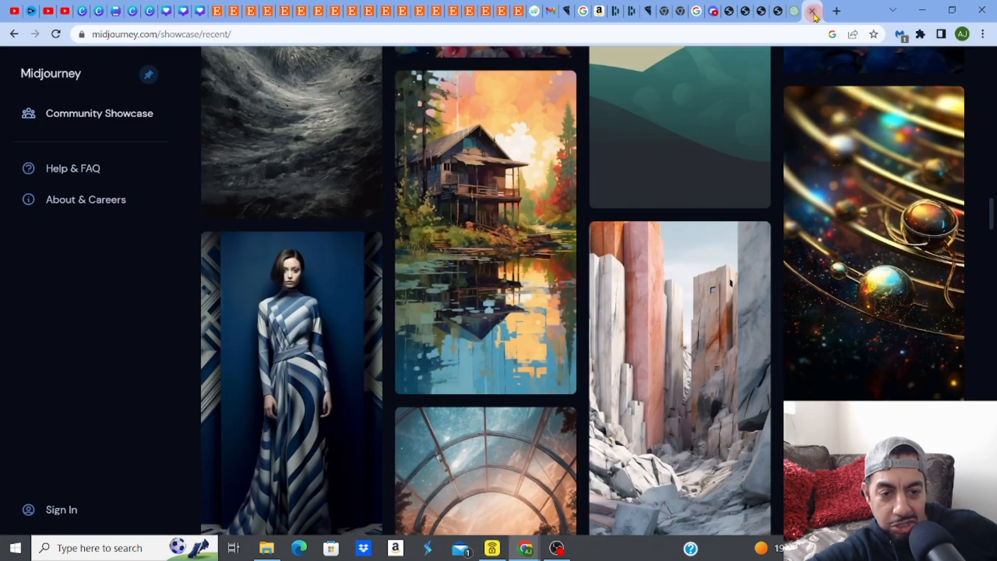
{"action": "left_click", "coordinate": [74, 71]}
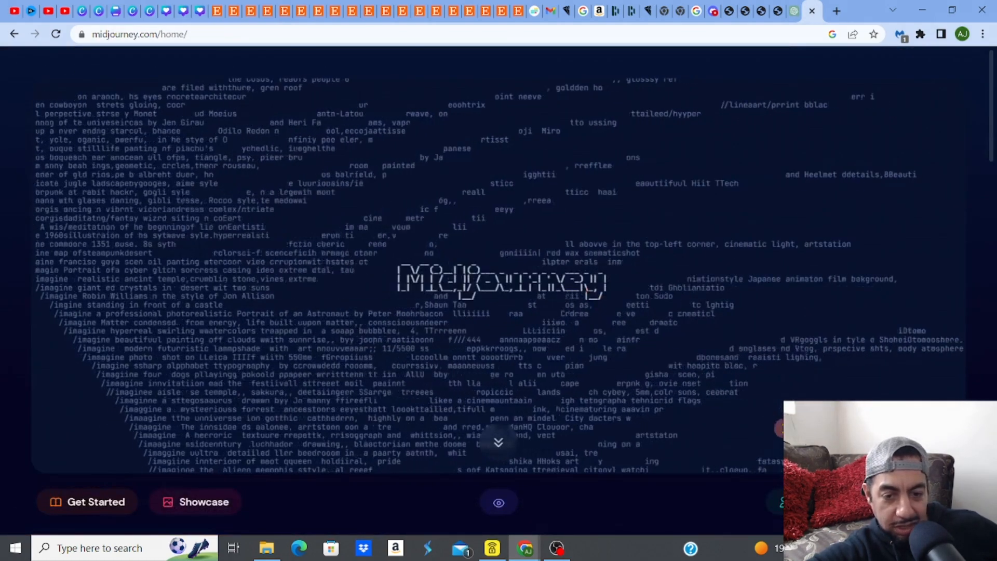
{"action": "left_click", "coordinate": [207, 506]}
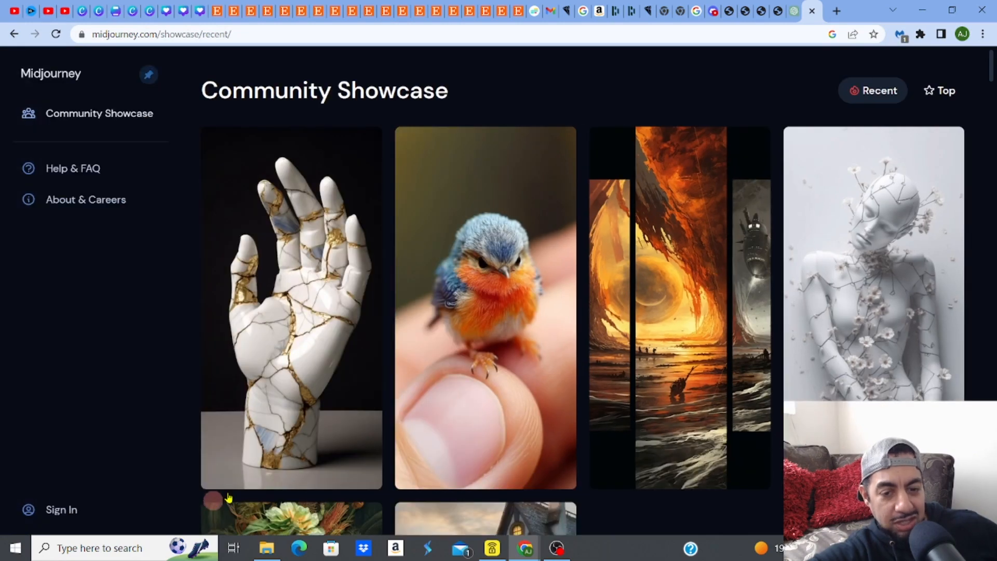
{"action": "left_click_drag", "start_coordinate": [991, 78], "coordinate": [989, 51]}
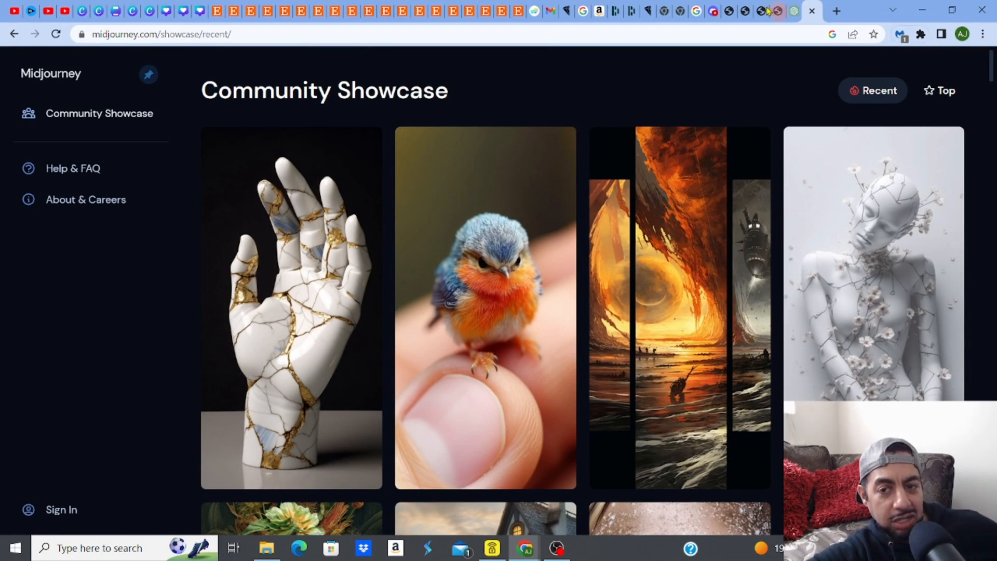
Switch to Discord and enter the /imagine prompt "wedding invitation minimalist design with natural leafy border" in the jts channel
{"action": "left_click", "coordinate": [714, 19]}
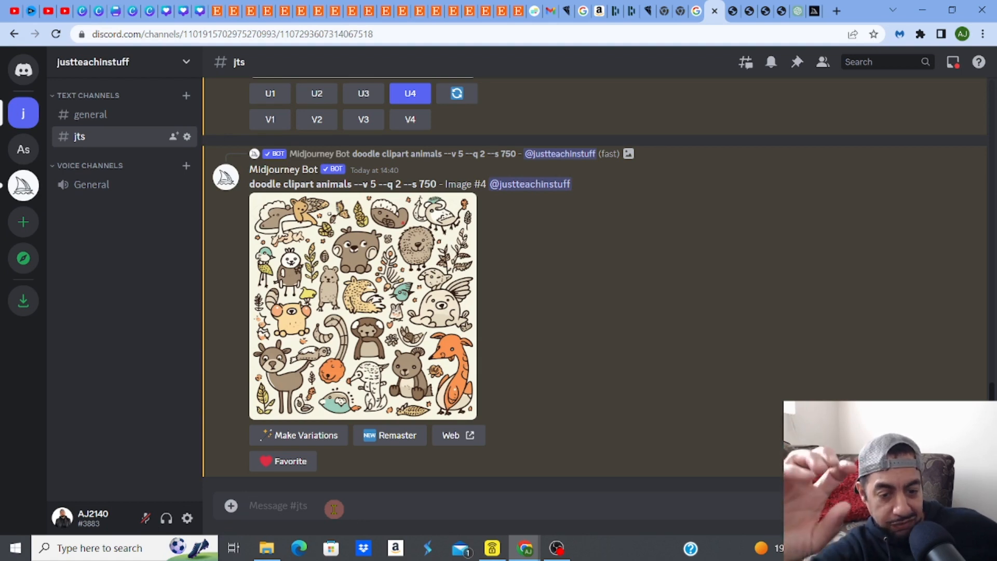
{"action": "type", "text": "/"}
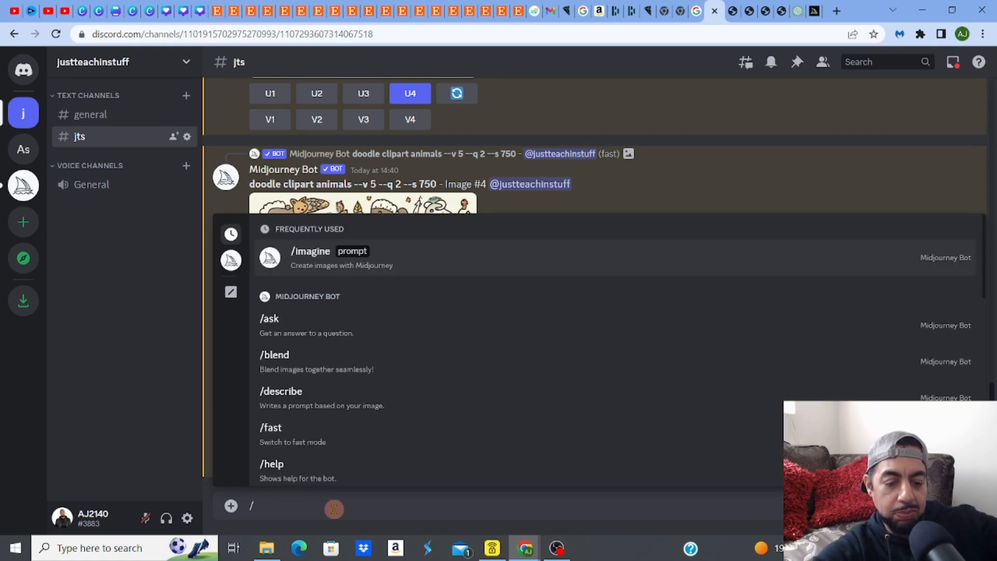
{"action": "type", "text": "ima"}
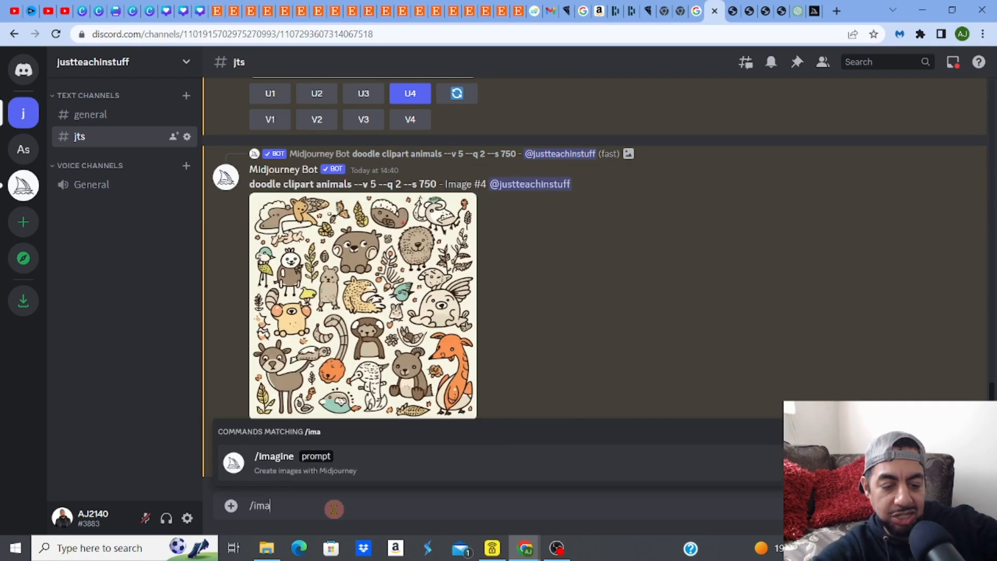
{"action": "type", "text": "gine"}
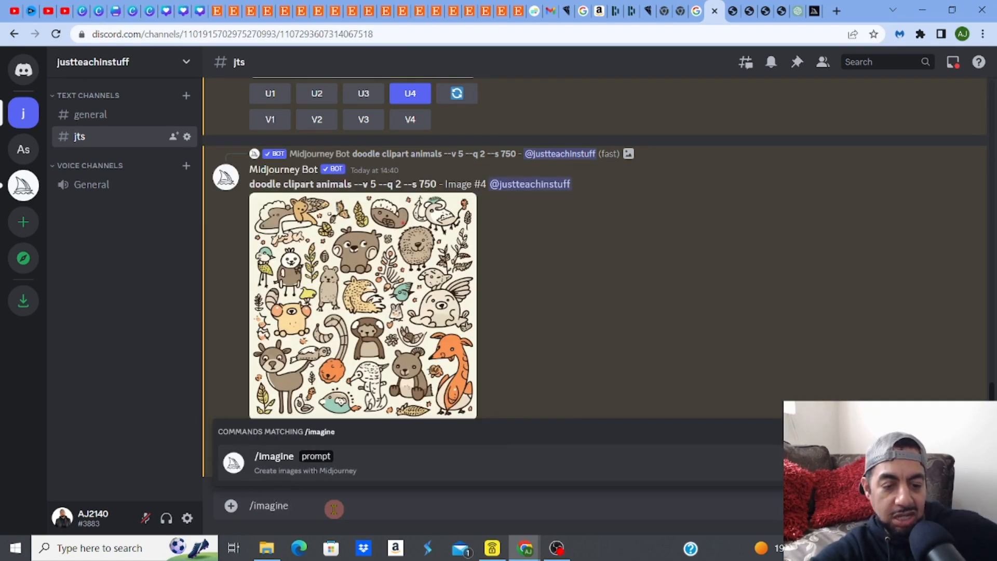
{"action": "left_click", "coordinate": [390, 466]}
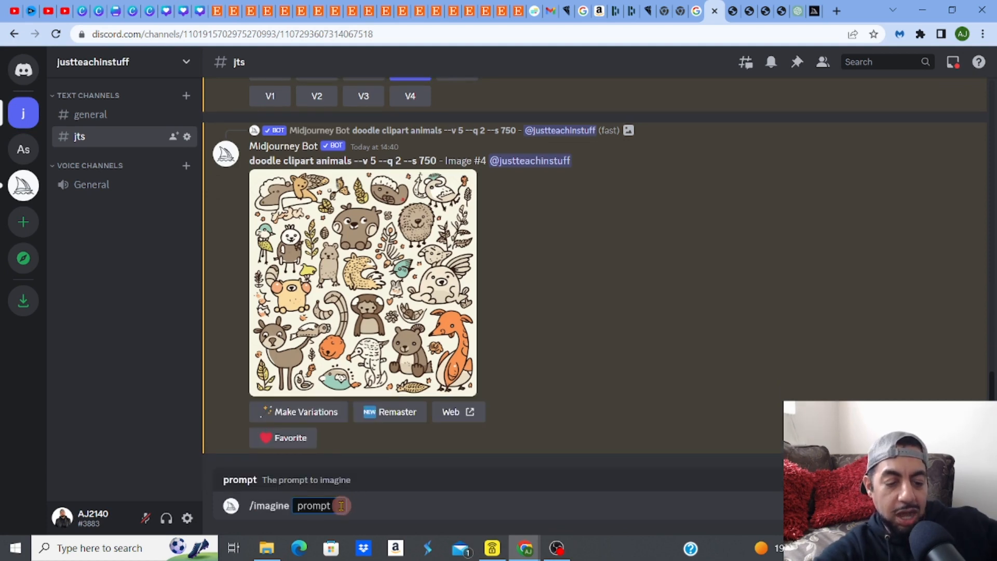
{"action": "type", "text": "wedding invitation minimal"}
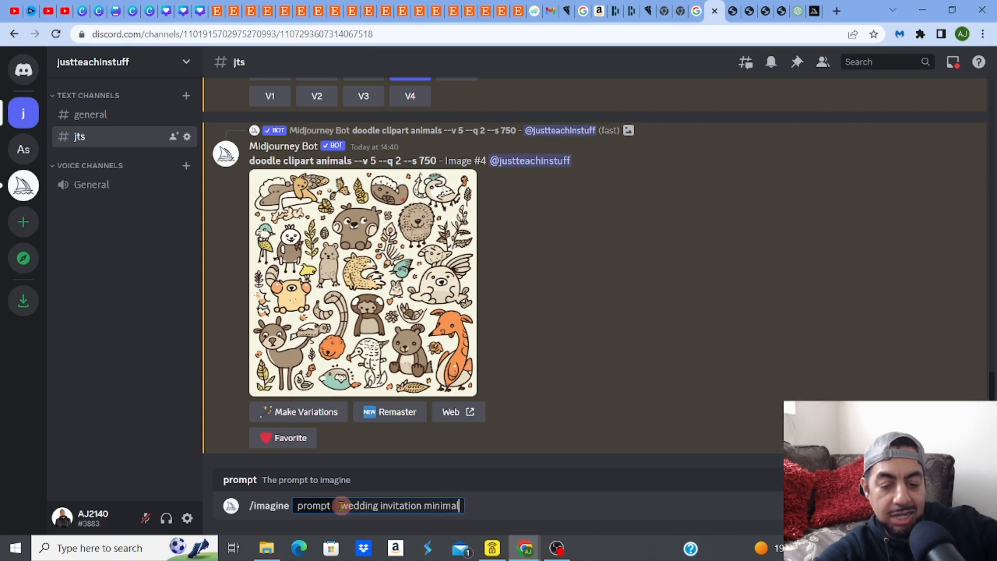
{"action": "type", "text": "des"}
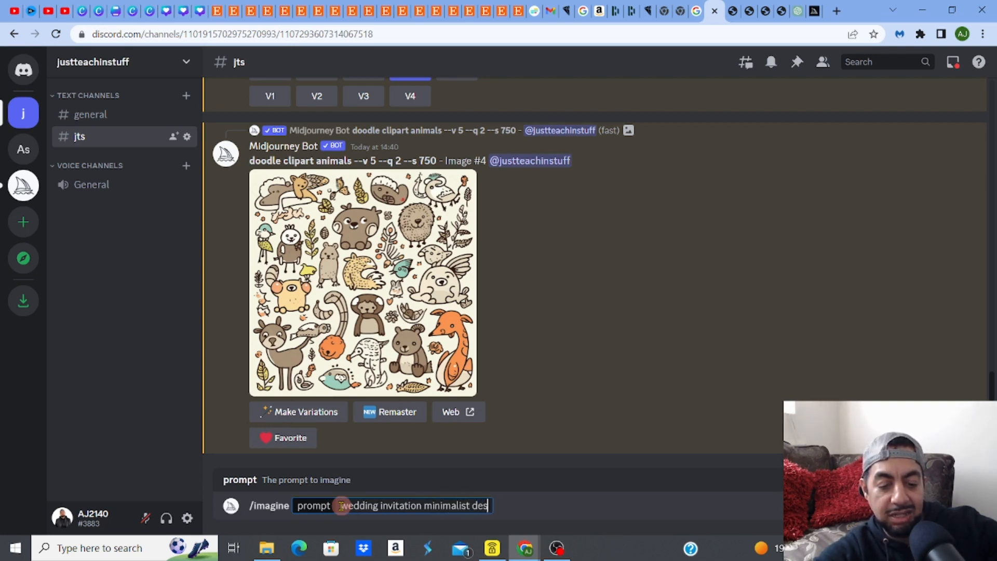
{"action": "type", "text": "ign wi"}
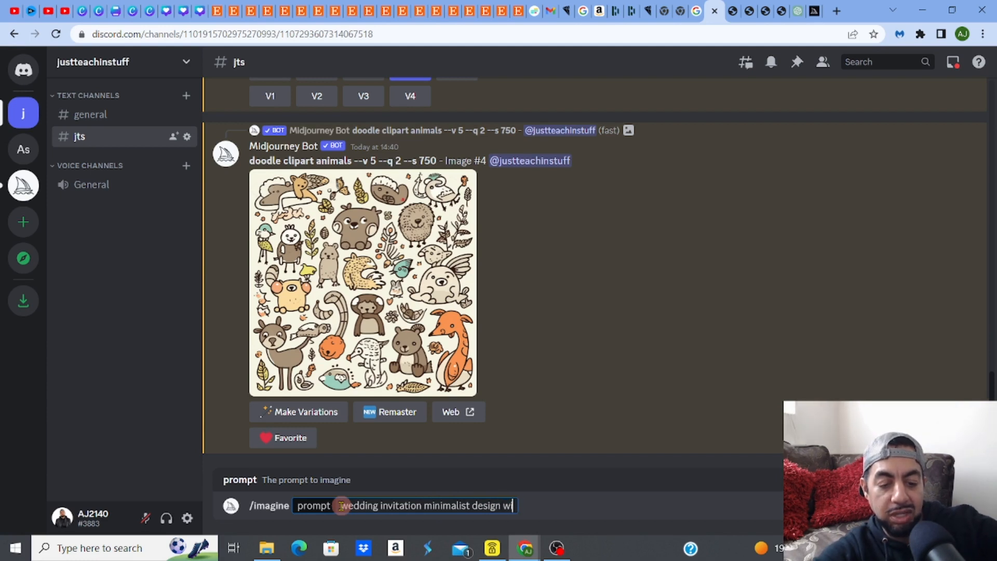
{"action": "type", "text": "th "}
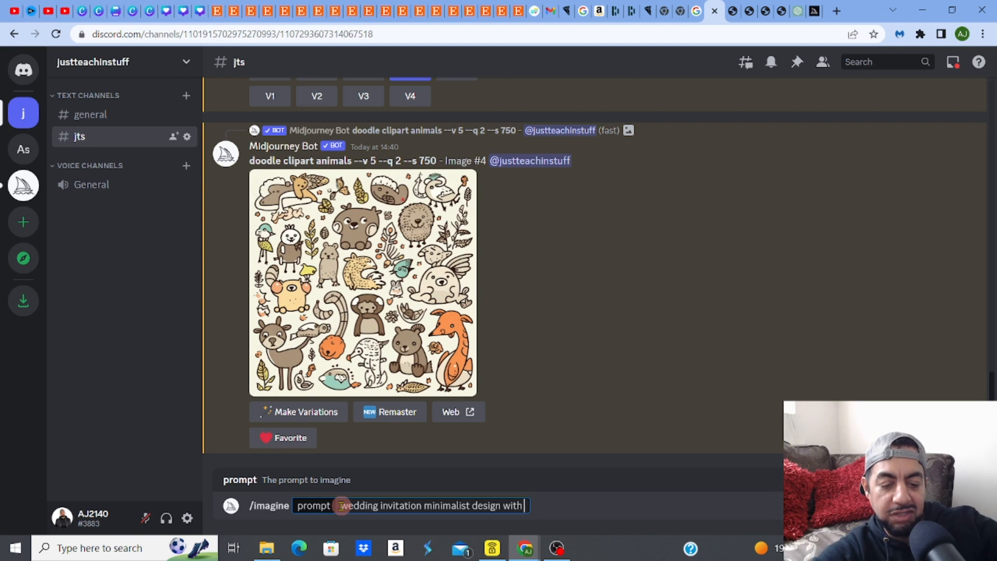
{"action": "type", "text": "natural leafy"}
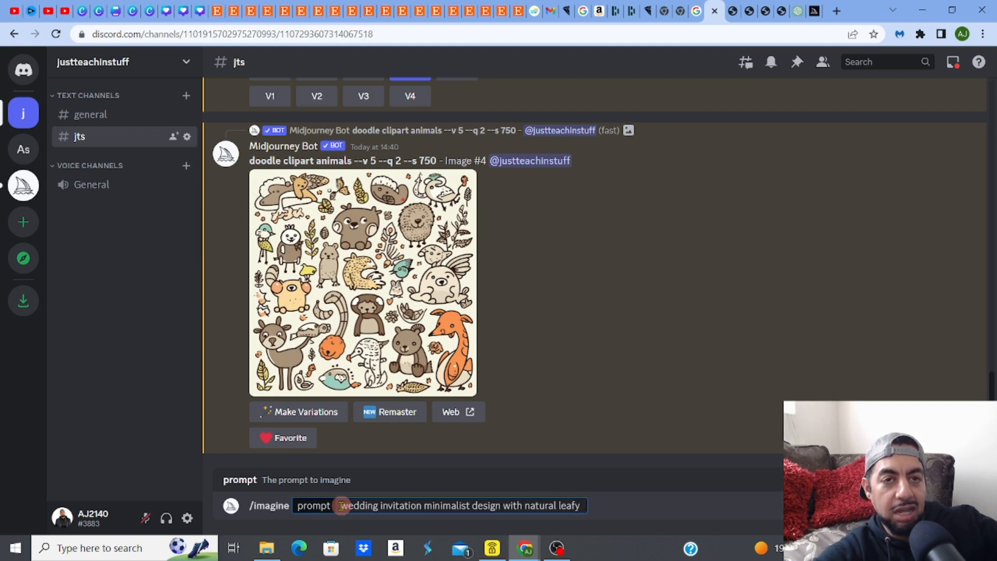
{"action": "type", "text": "bor"}
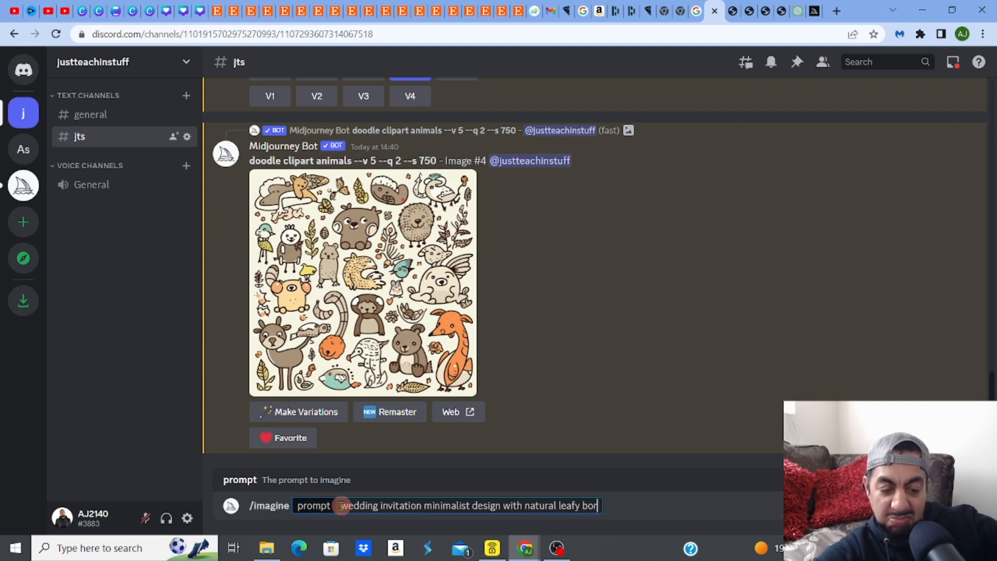
{"action": "type", "text": "der"}
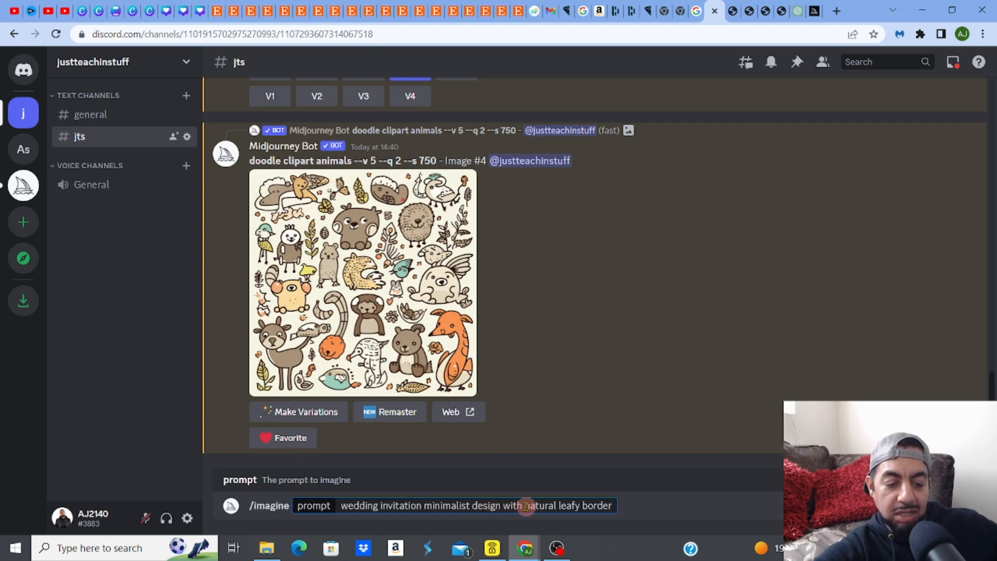
Insert "watercolour" before "natural leafy border" in the prompt and submit it to generate the images
{"action": "type", "text": "waterc"}
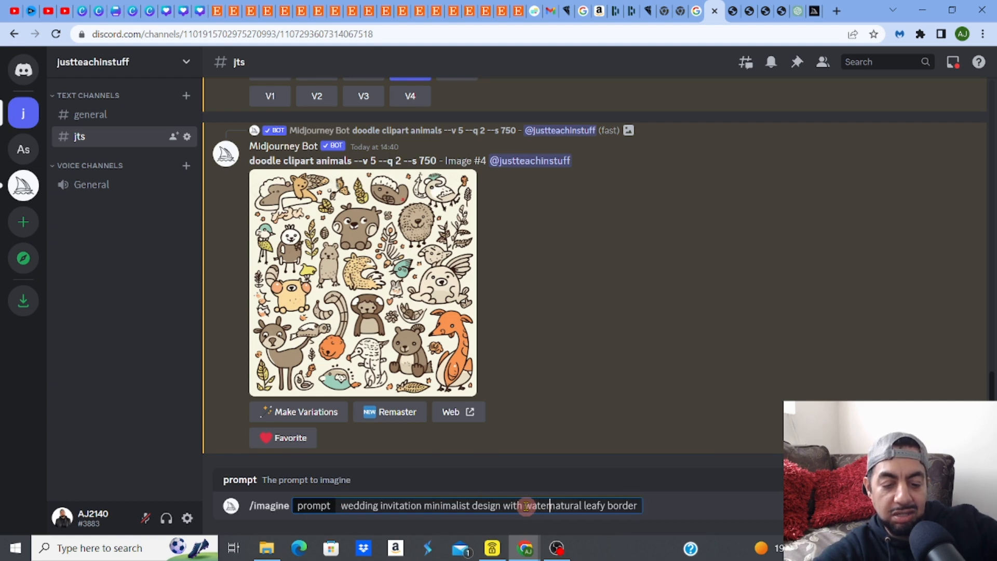
{"action": "type", "text": "olou"}
{"action": "type", "text": "r"}
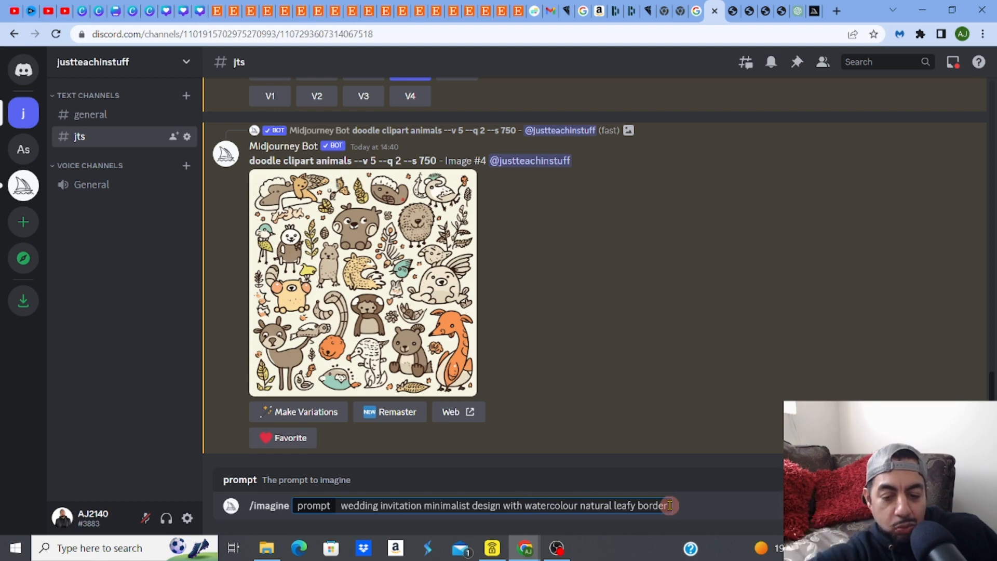
{"action": "key", "text": "Return"}
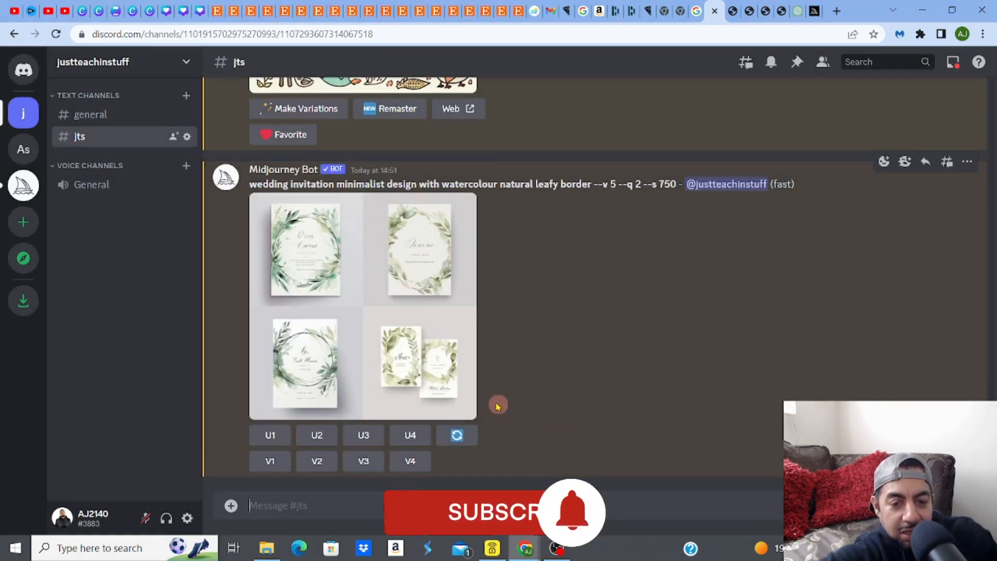
View the generated grid of four wedding invitations at full size in the browser and return to the channel
{"action": "left_click", "coordinate": [393, 333]}
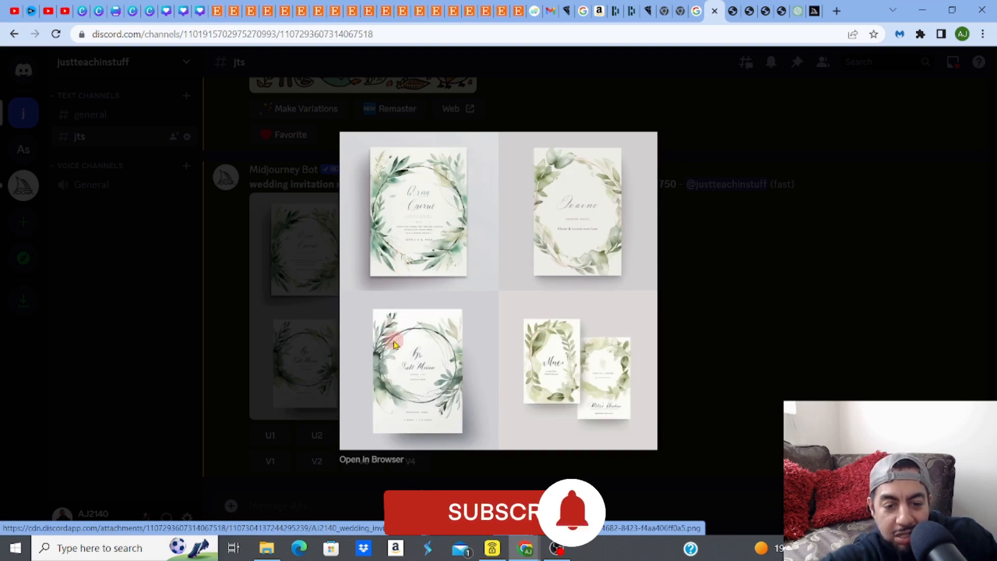
{"action": "left_click", "coordinate": [382, 460]}
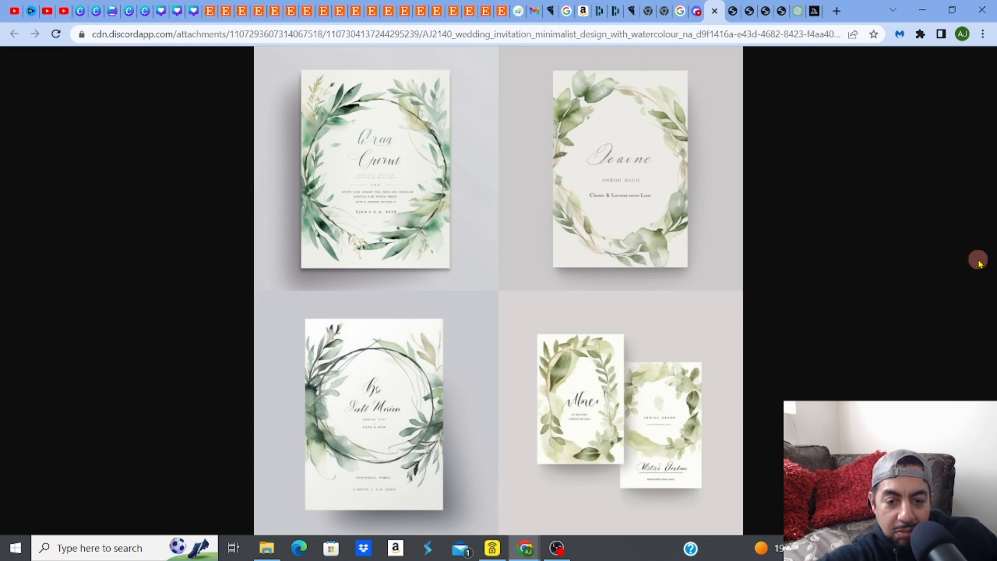
{"action": "left_click", "coordinate": [696, 16]}
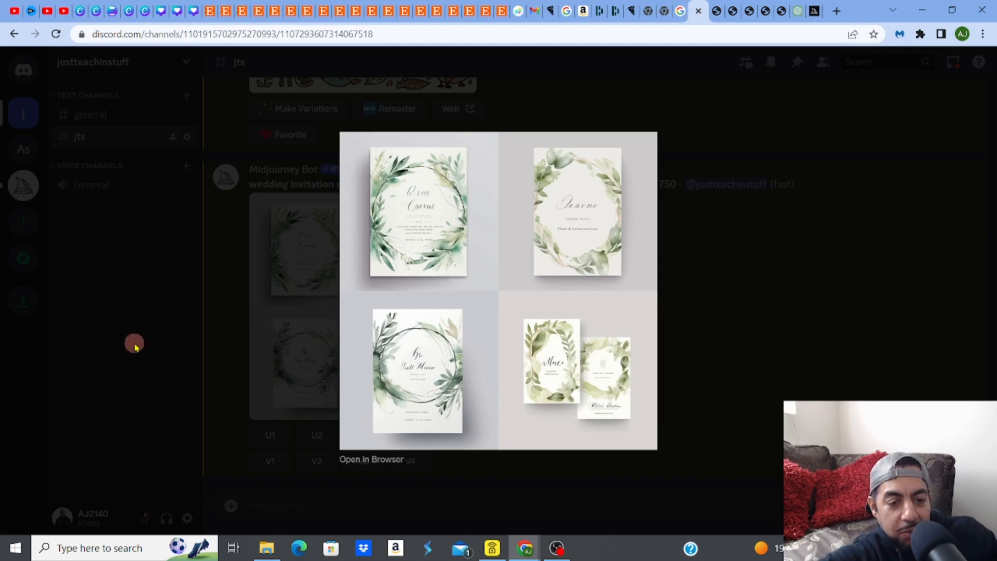
{"action": "left_click", "coordinate": [134, 345]}
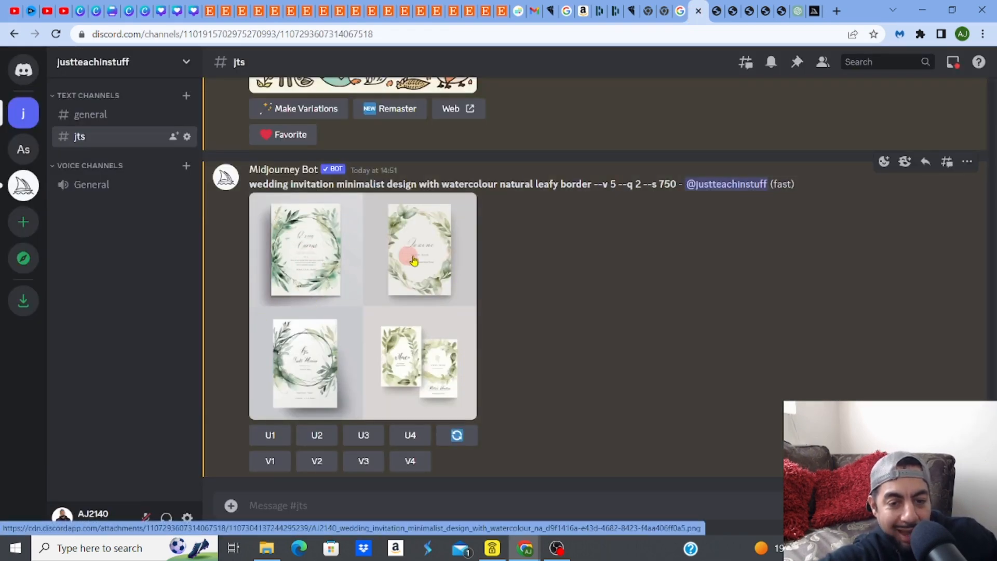
Upscale the second wedding invitation and open the upscaled image at full size in the browser
{"action": "left_click", "coordinate": [319, 436]}
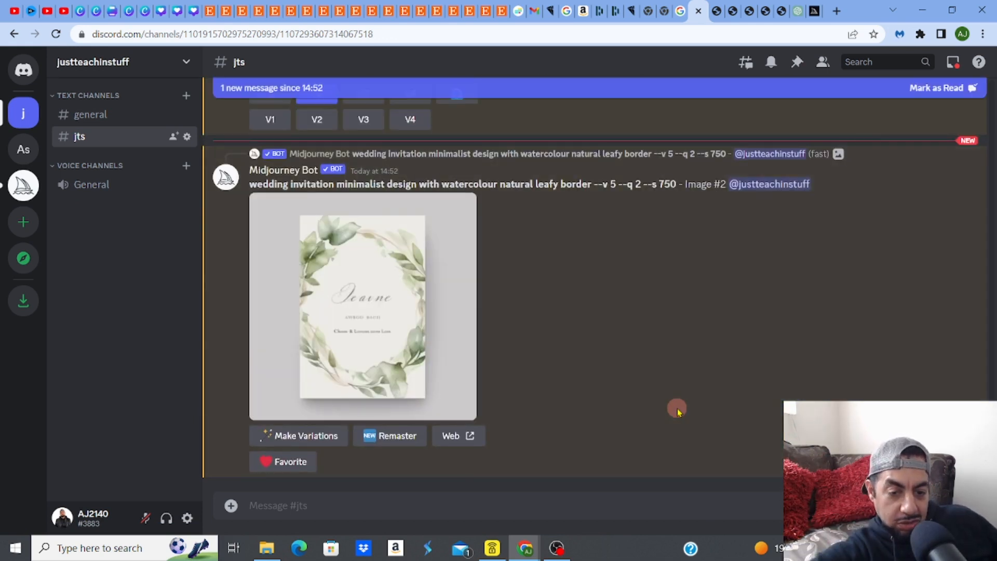
{"action": "left_click", "coordinate": [437, 324]}
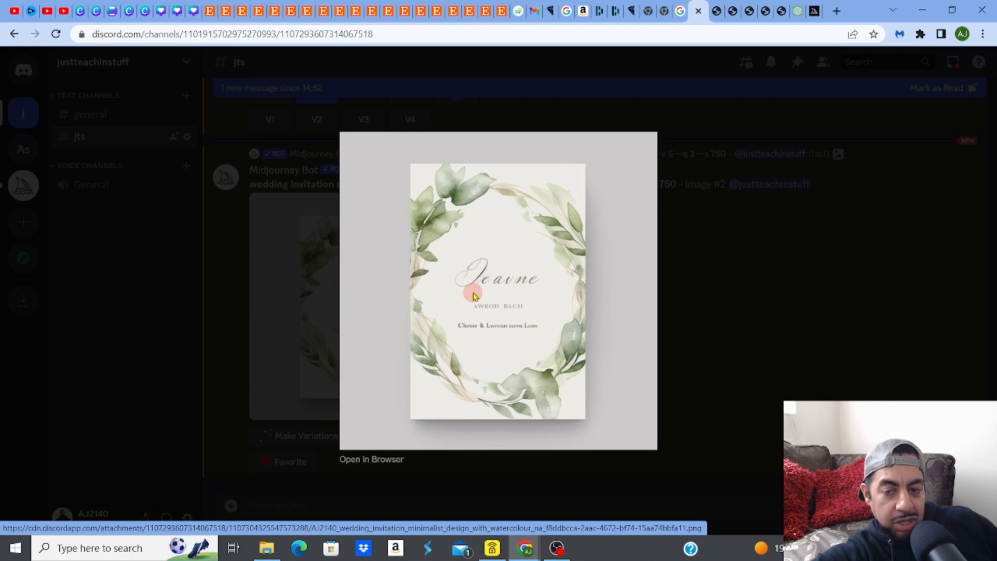
{"action": "left_click", "coordinate": [385, 460]}
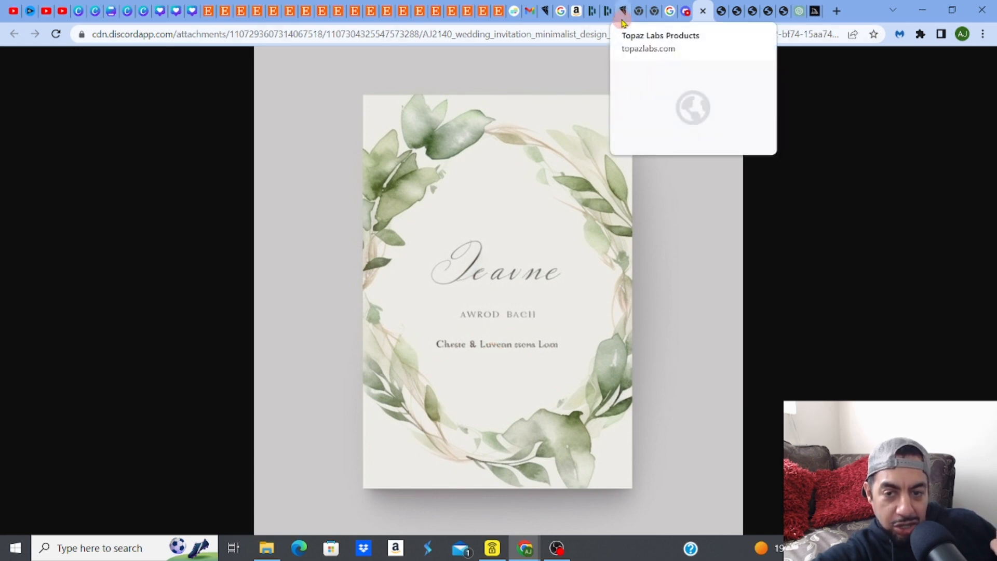
Look at the Topaz Labs home page for its AI image enhancement tools
{"action": "left_click", "coordinate": [545, 13]}
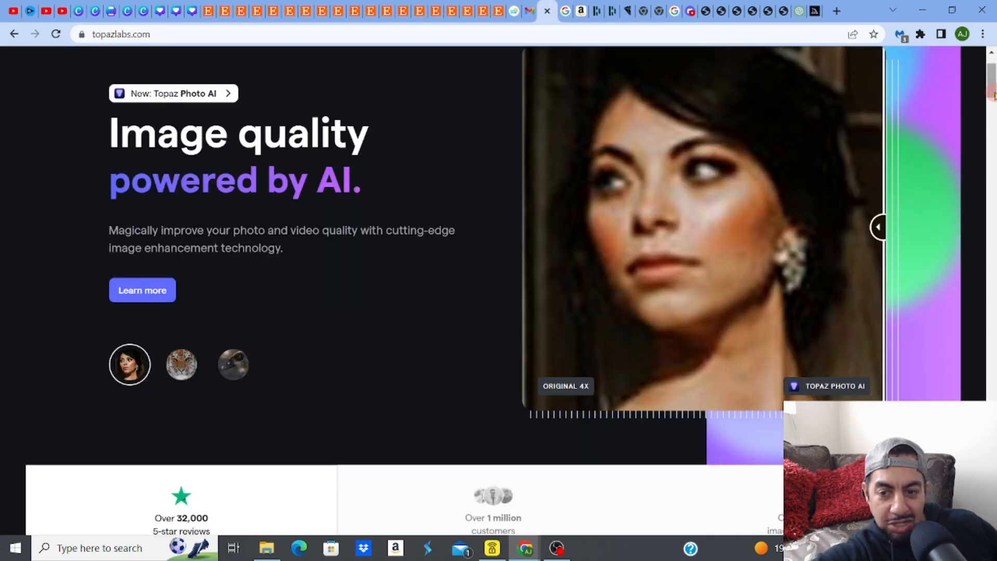
{"action": "scroll", "coordinate": [904, 305], "scroll_direction": "up", "scroll_amount": 2}
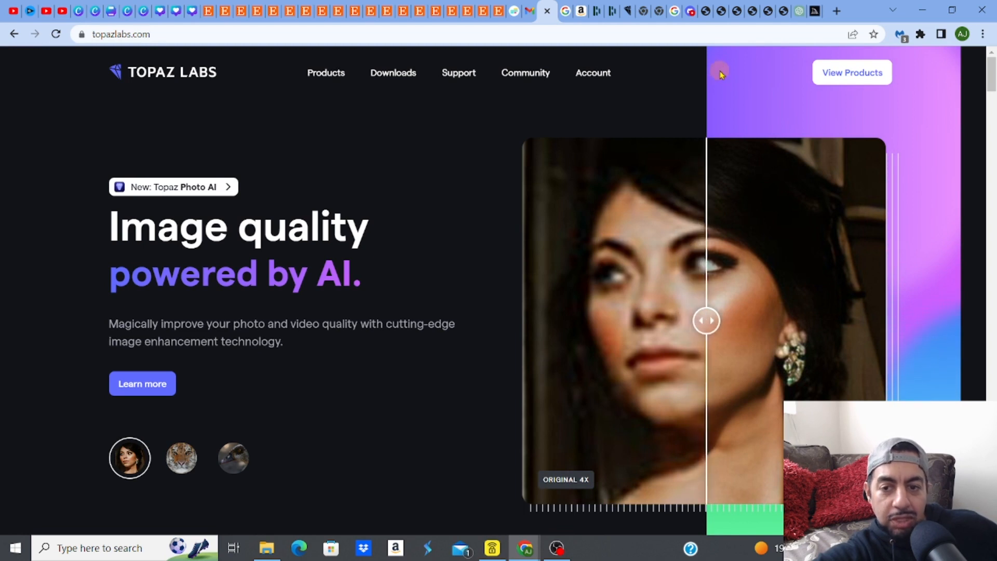
Leave the Topaz Labs page and copy the full-size upscaled wedding invitation image from the browser
{"action": "left_click", "coordinate": [705, 12]}
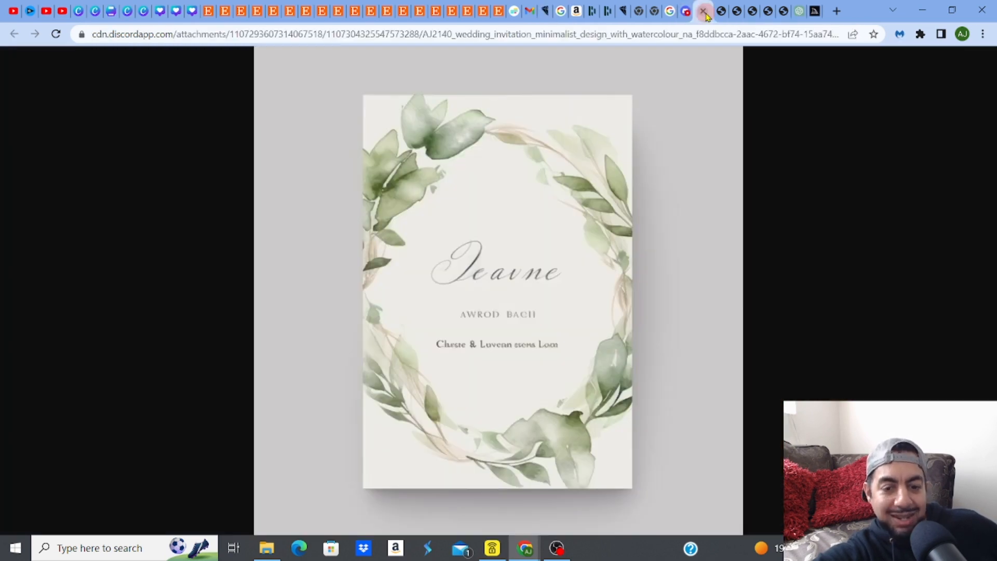
{"action": "right_click", "coordinate": [411, 237]}
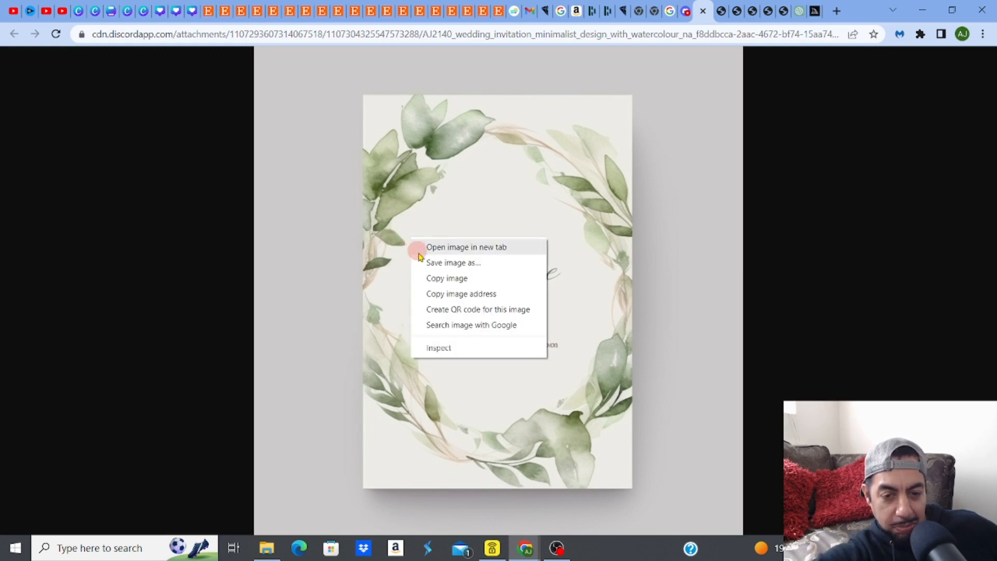
{"action": "left_click", "coordinate": [433, 279]}
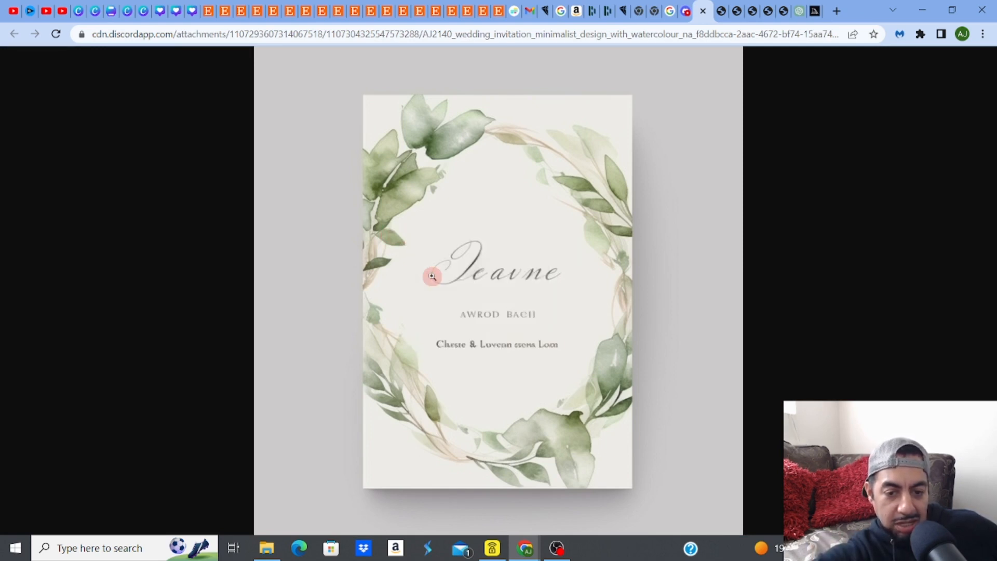
{"action": "left_click", "coordinate": [432, 276]}
{"action": "right_click", "coordinate": [433, 278]}
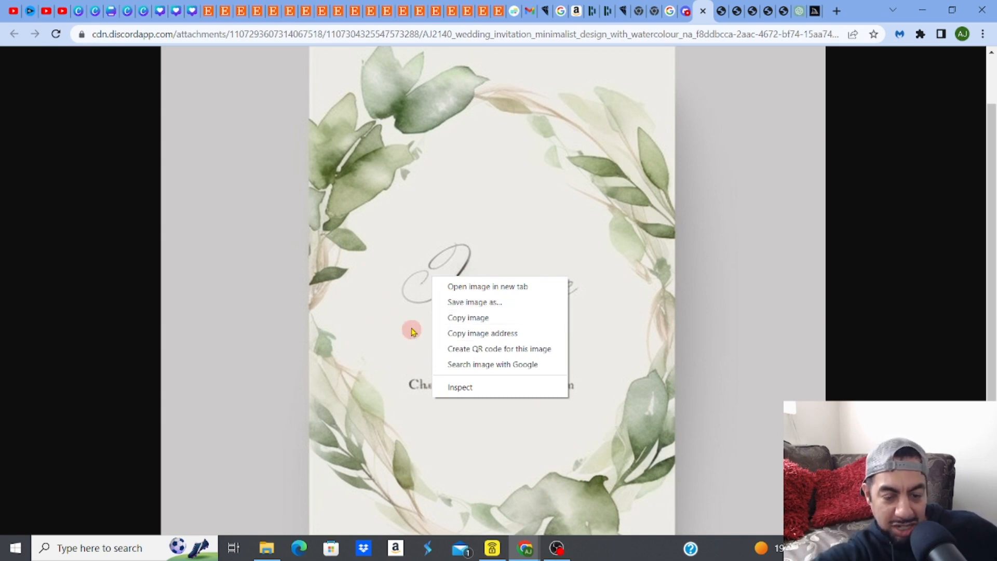
Switch to Canva and create a new custom-size design of 210 × 297 mm
{"action": "left_click", "coordinate": [79, 16]}
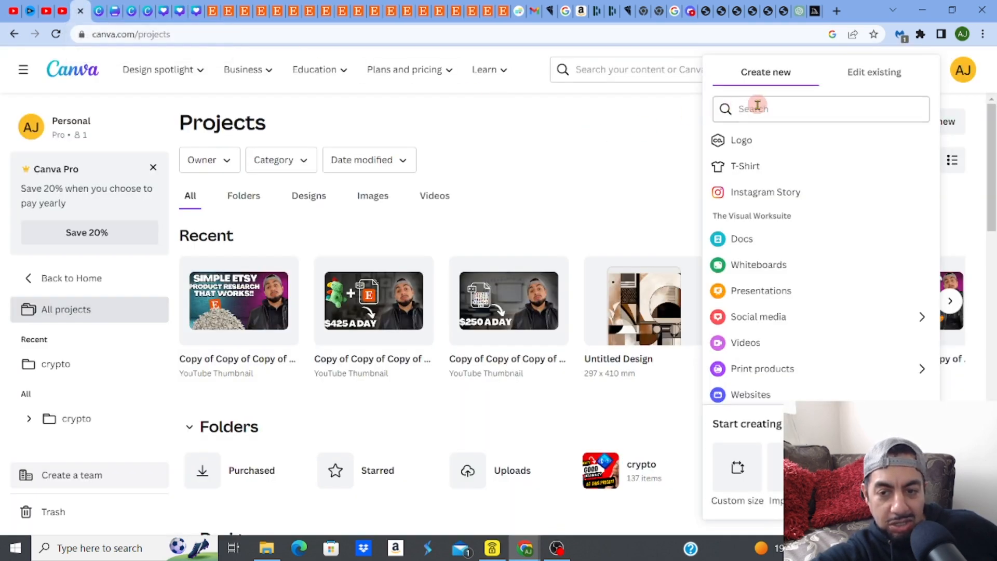
{"action": "left_click", "coordinate": [758, 107]}
{"action": "type", "text": "custom"}
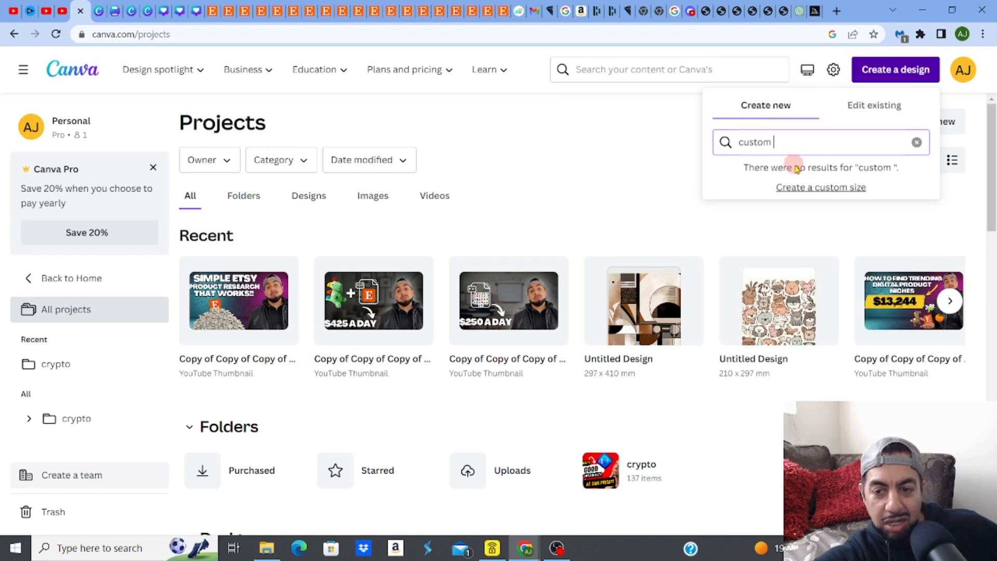
{"action": "left_click", "coordinate": [798, 187]}
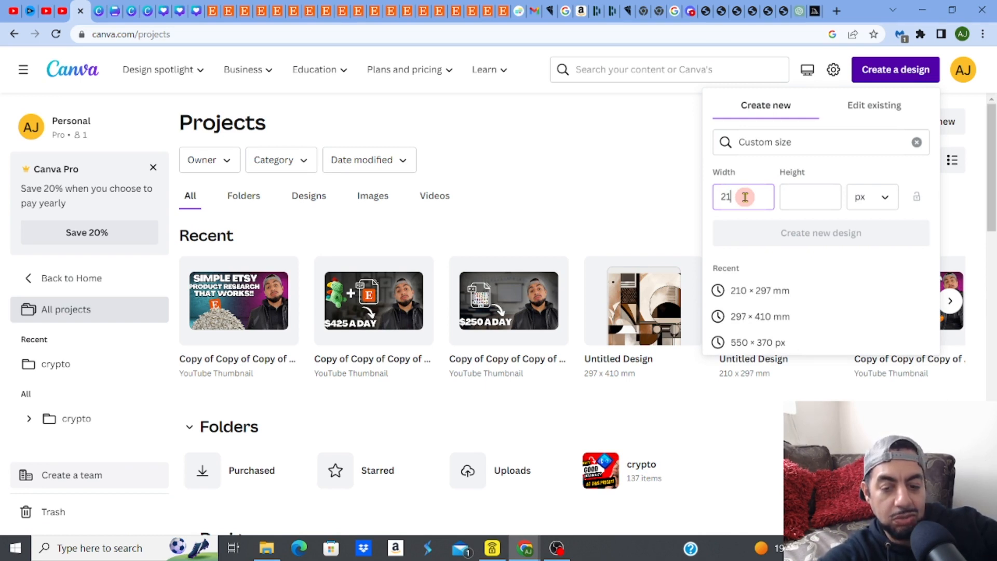
{"action": "left_click", "coordinate": [866, 196]}
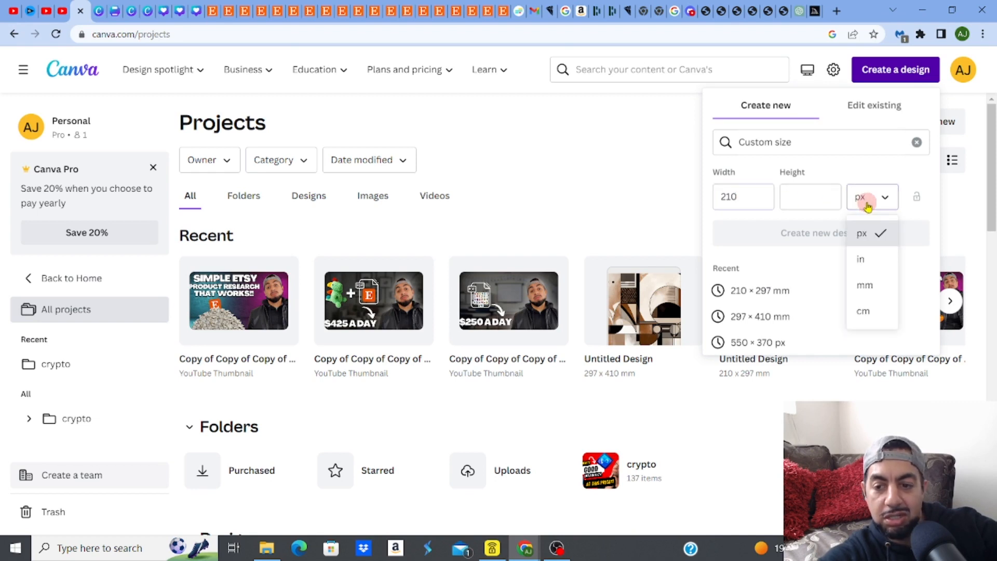
{"action": "left_click", "coordinate": [878, 285]}
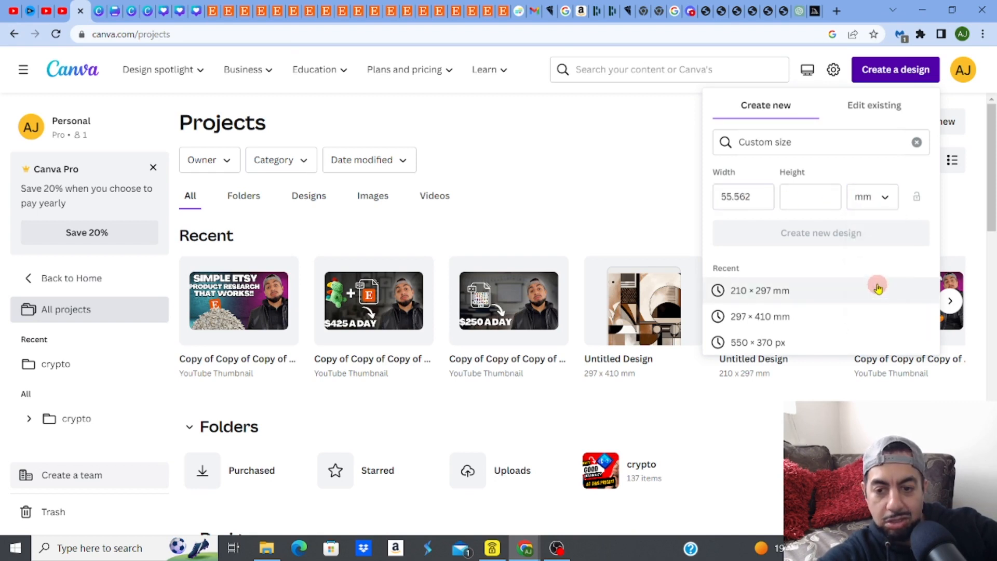
{"action": "left_click", "coordinate": [767, 296]}
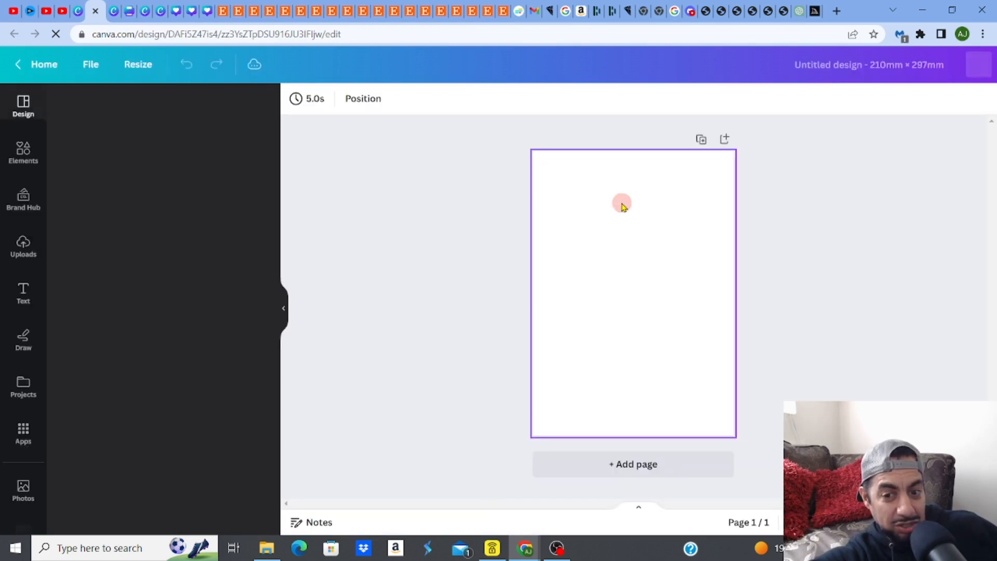
Paste the copied invitation image onto the blank page, then enlarge and centre it so the card nearly fills the page
{"action": "right_click", "coordinate": [622, 207]}
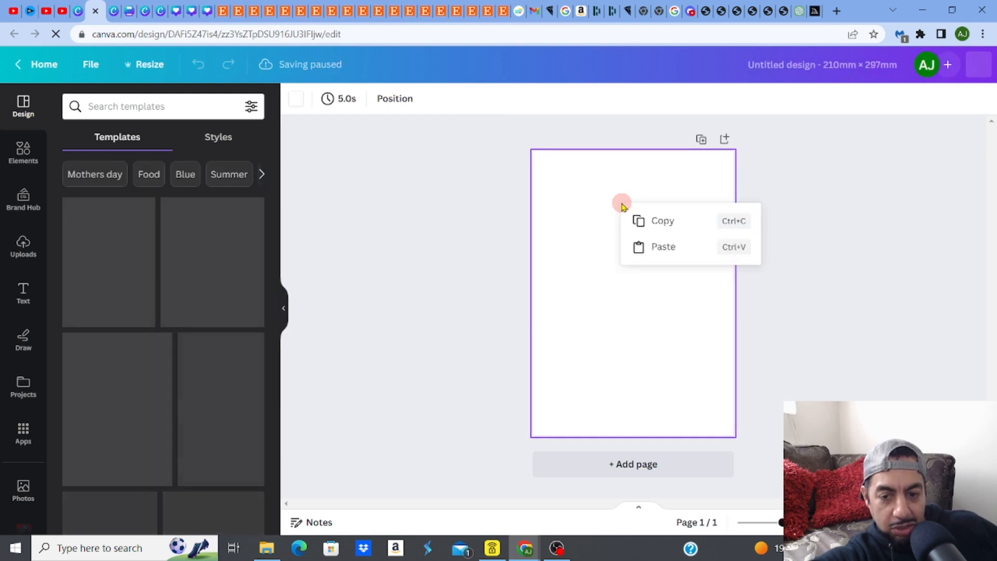
{"action": "left_click", "coordinate": [649, 246]}
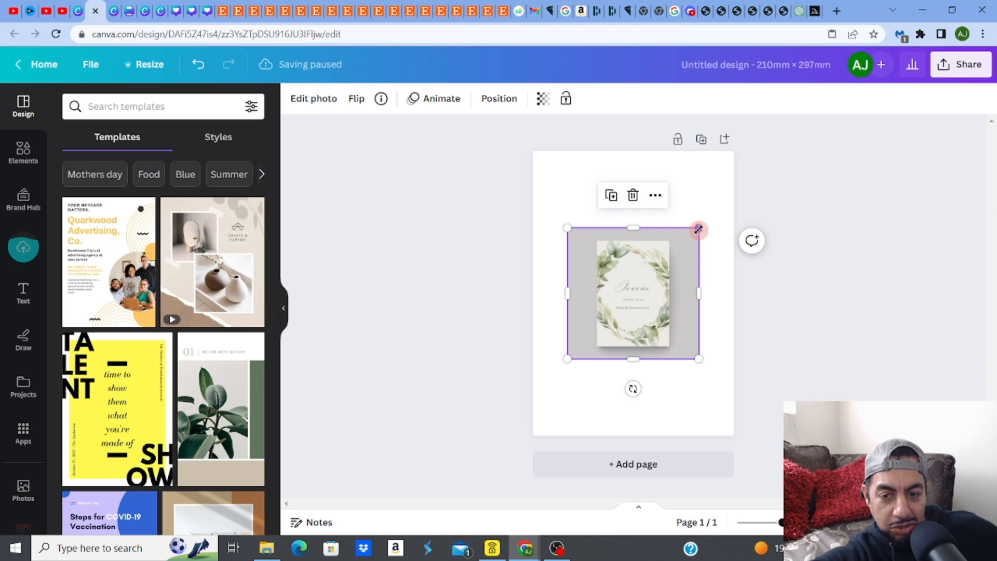
{"action": "left_click_drag", "start_coordinate": [699, 229], "coordinate": [746, 154]}
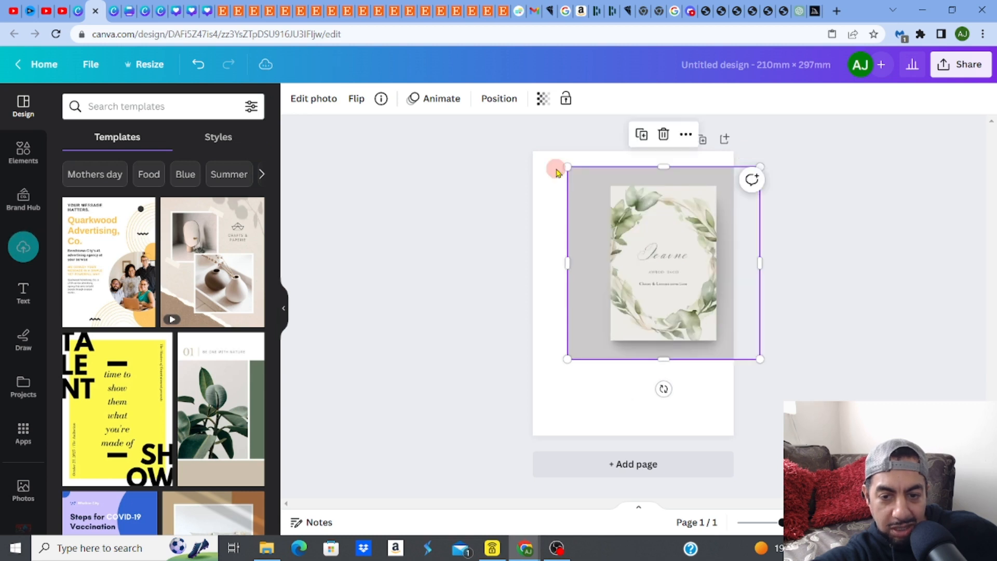
{"action": "left_click_drag", "start_coordinate": [568, 167], "coordinate": [476, 161]}
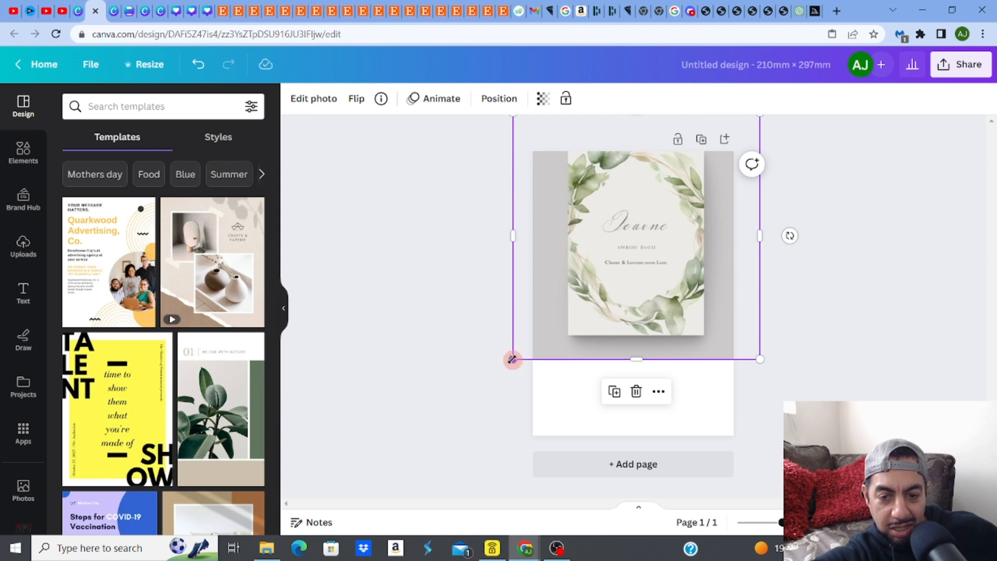
{"action": "left_click_drag", "start_coordinate": [512, 359], "coordinate": [468, 481]}
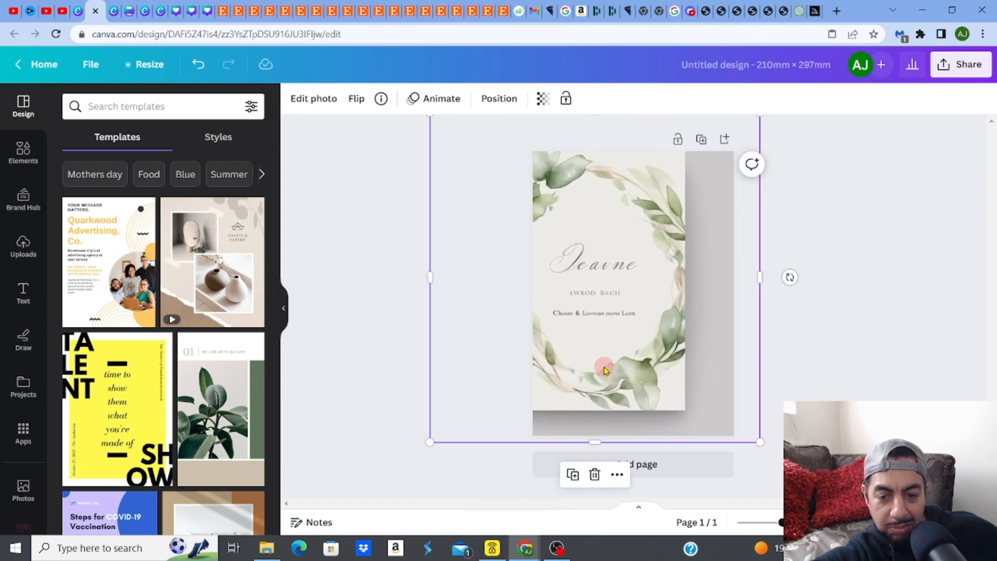
{"action": "left_click_drag", "start_coordinate": [604, 370], "coordinate": [642, 368]}
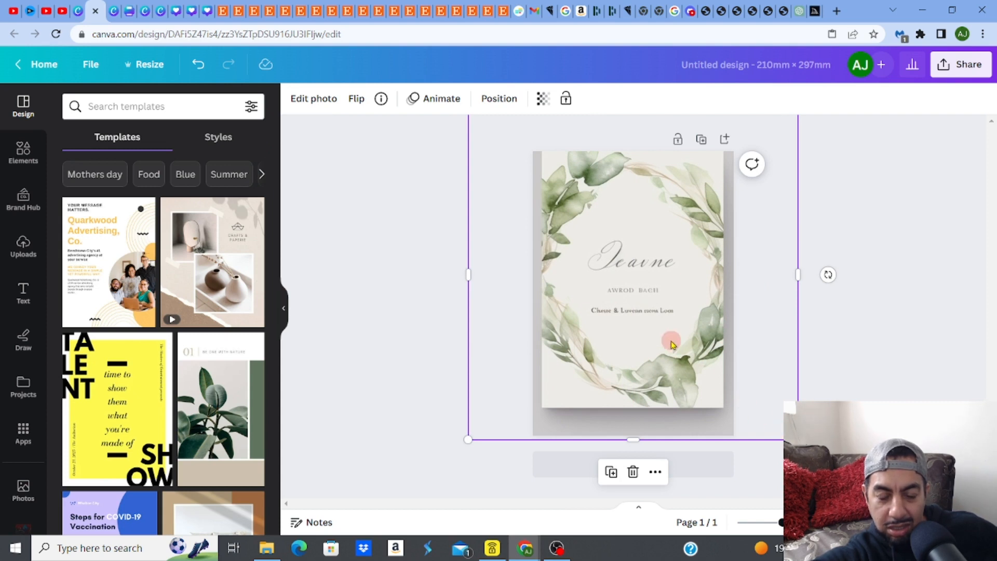
{"action": "left_click_drag", "start_coordinate": [668, 345], "coordinate": [668, 360]}
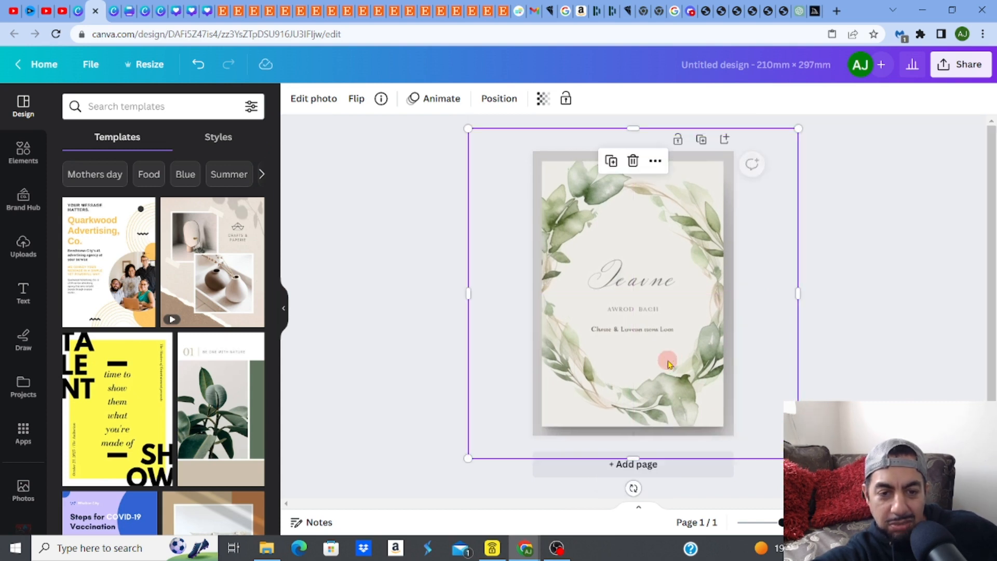
Try to remove the grey background around the invitation card with BG Remover and test the card's position on the page
{"action": "left_click", "coordinate": [308, 101]}
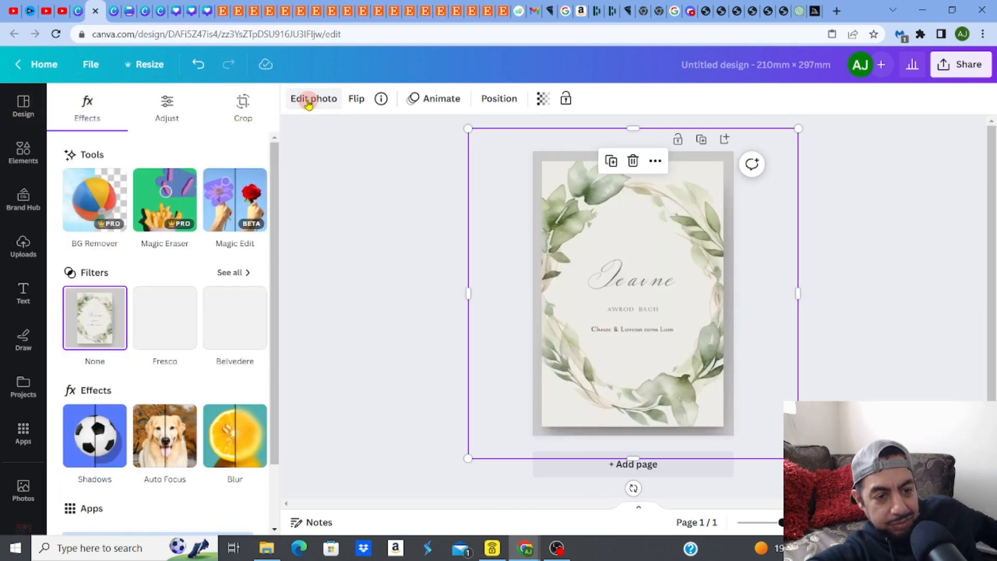
{"action": "left_click", "coordinate": [111, 192]}
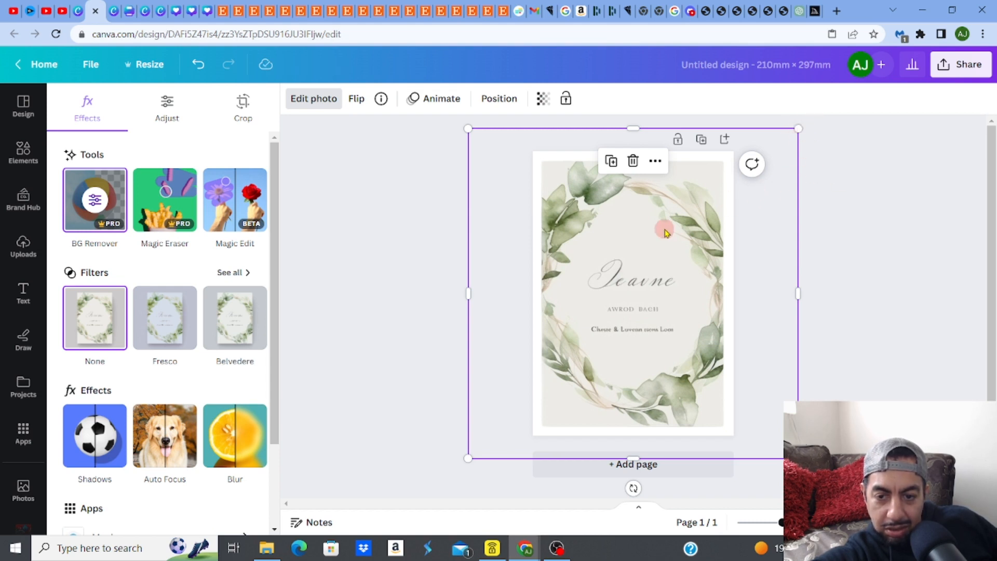
{"action": "left_click_drag", "start_coordinate": [666, 232], "coordinate": [654, 218]}
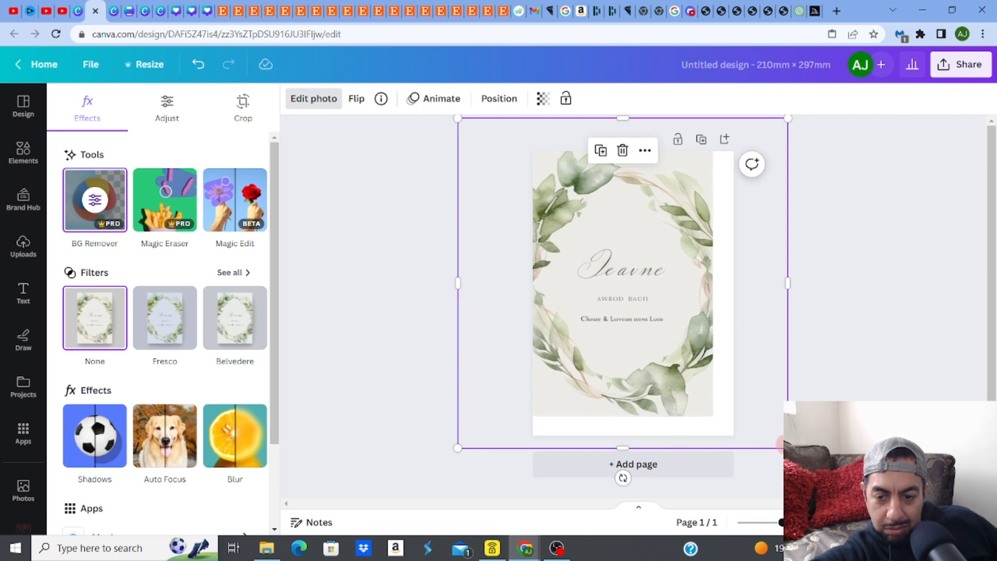
{"action": "left_click_drag", "start_coordinate": [636, 345], "coordinate": [643, 349]}
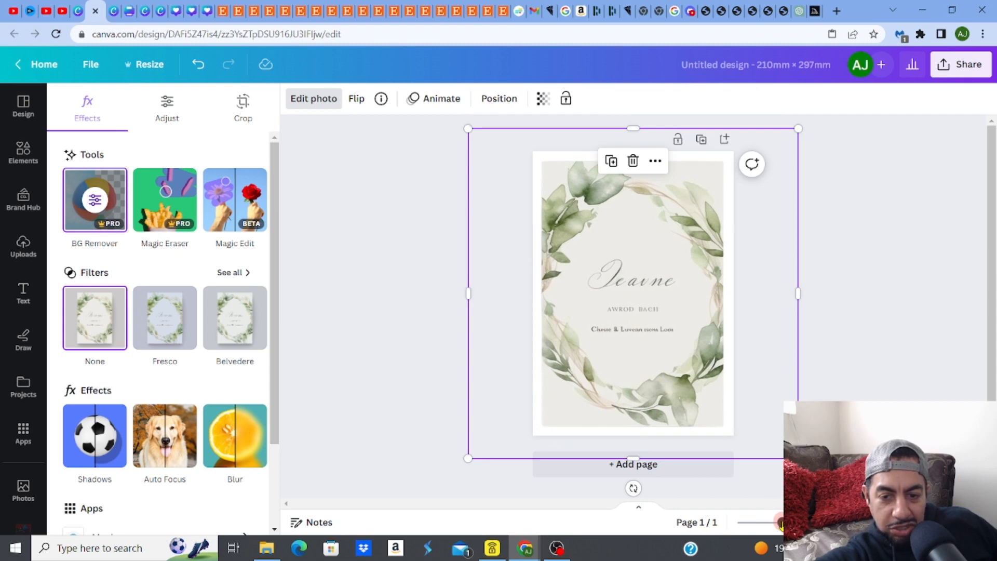
Erase all three lines of generated lettering inside the leafy border with Magic Eraser
{"action": "left_click_drag", "start_coordinate": [782, 523], "coordinate": [787, 524]}
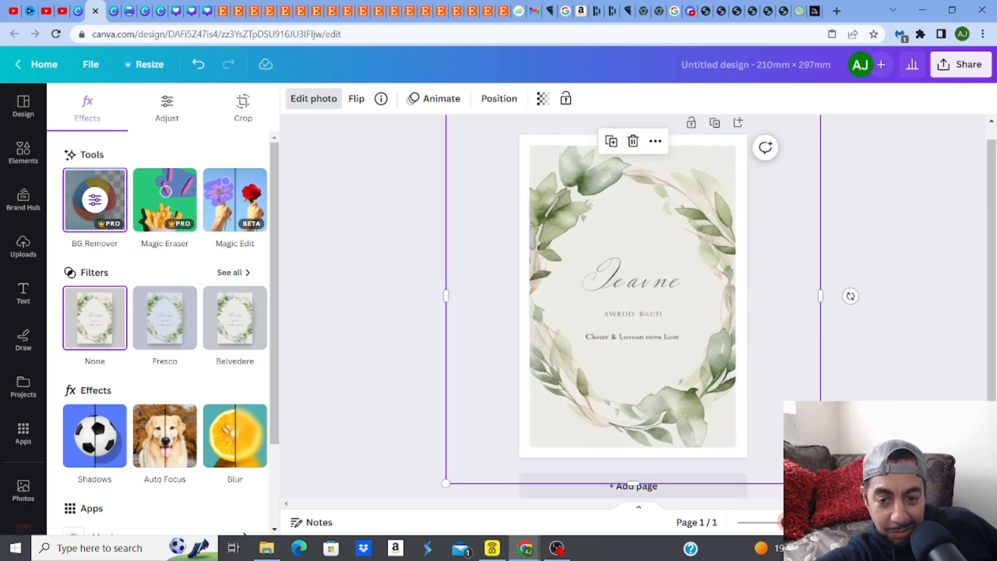
{"action": "left_click", "coordinate": [168, 209]}
{"action": "left_click", "coordinate": [530, 327]}
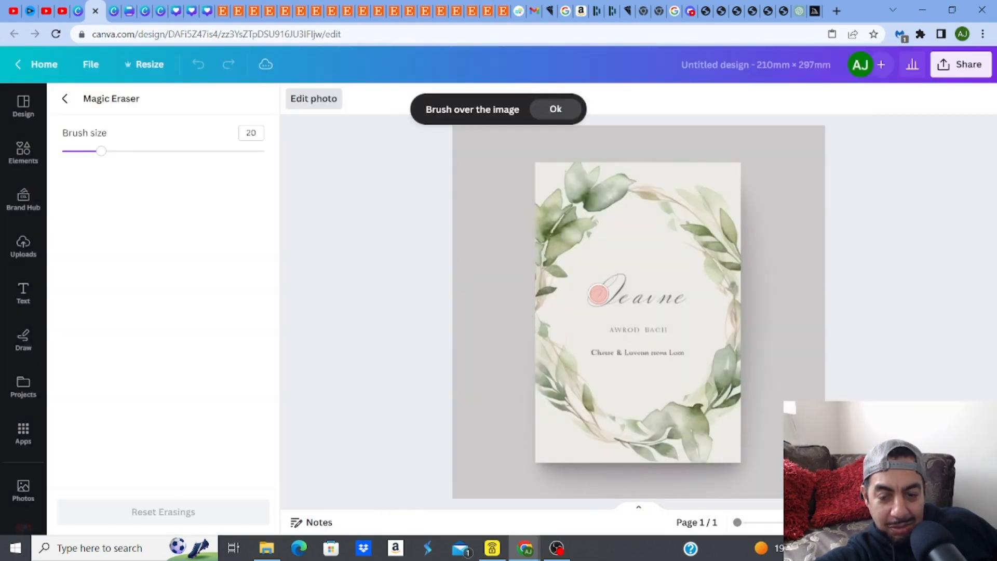
{"action": "mouse_move", "coordinate": [599, 294]}
{"action": "left_mouse_down"}
{"action": "mouse_move", "coordinate": [616, 277]}
{"action": "mouse_move", "coordinate": [668, 283]}
{"action": "mouse_move", "coordinate": [686, 295]}
{"action": "mouse_move", "coordinate": [613, 289]}
{"action": "mouse_move", "coordinate": [645, 289]}
{"action": "mouse_move", "coordinate": [591, 299]}
{"action": "mouse_move", "coordinate": [610, 330]}
{"action": "mouse_move", "coordinate": [668, 337]}
{"action": "left_mouse_up"}
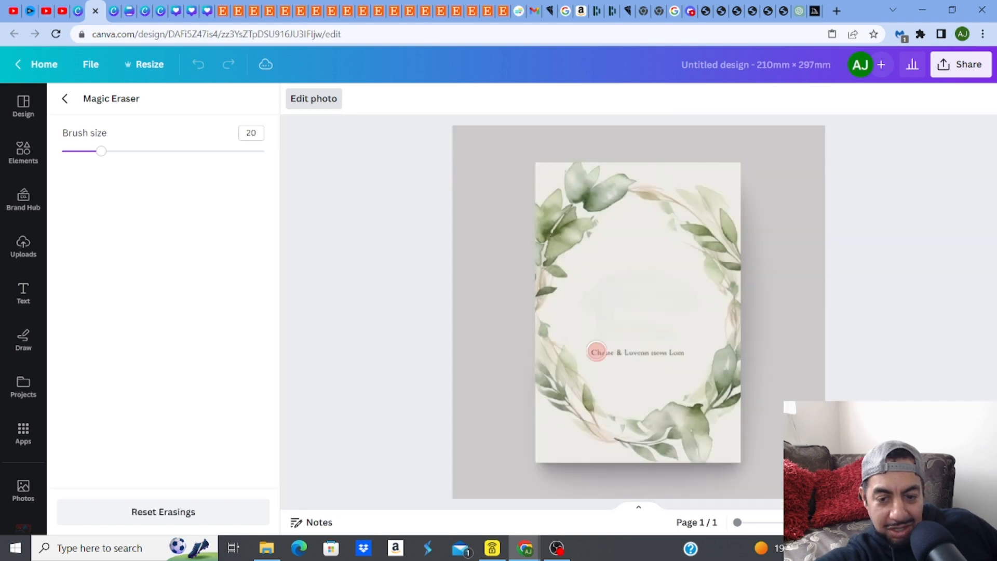
{"action": "left_click_drag", "start_coordinate": [597, 352], "coordinate": [691, 355]}
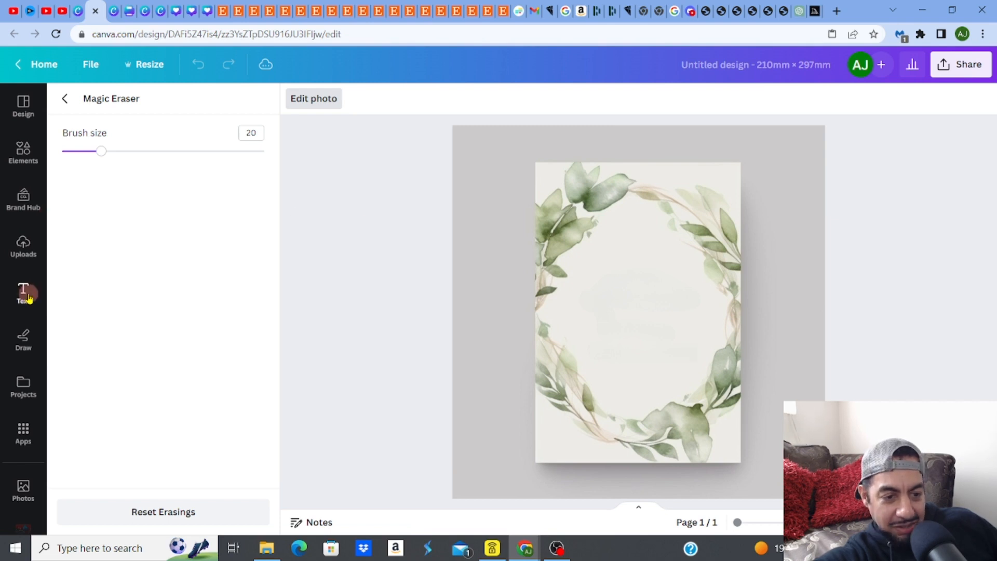
Add a new text box in the centre of the cleared invitation
{"action": "left_click", "coordinate": [24, 293]}
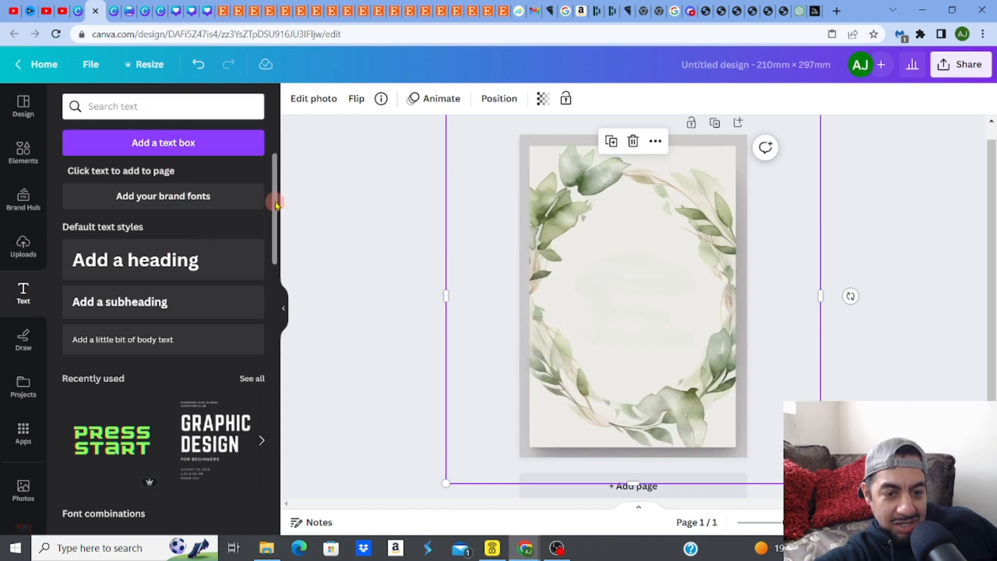
{"action": "left_click_drag", "start_coordinate": [275, 204], "coordinate": [260, 130]}
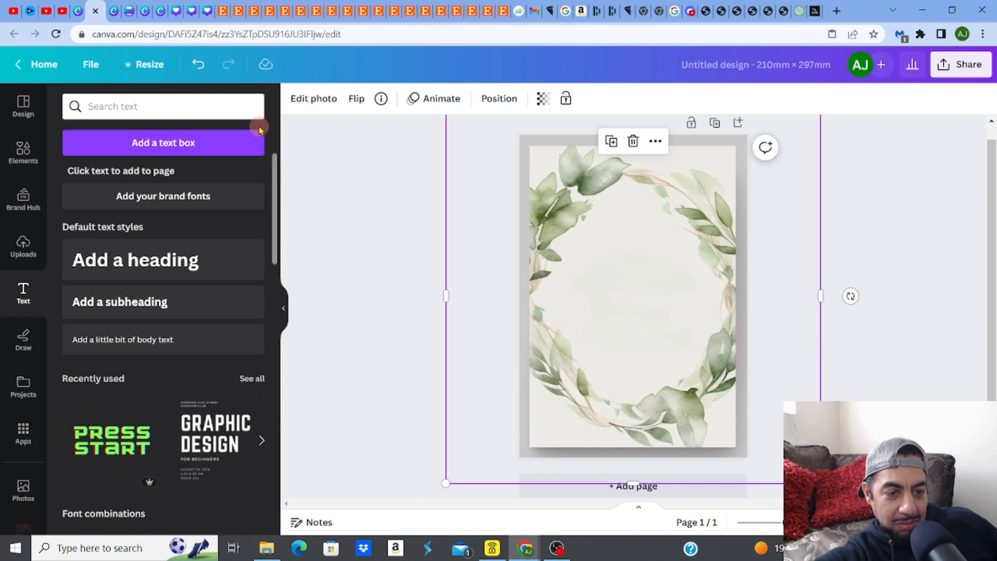
{"action": "left_click", "coordinate": [126, 113]}
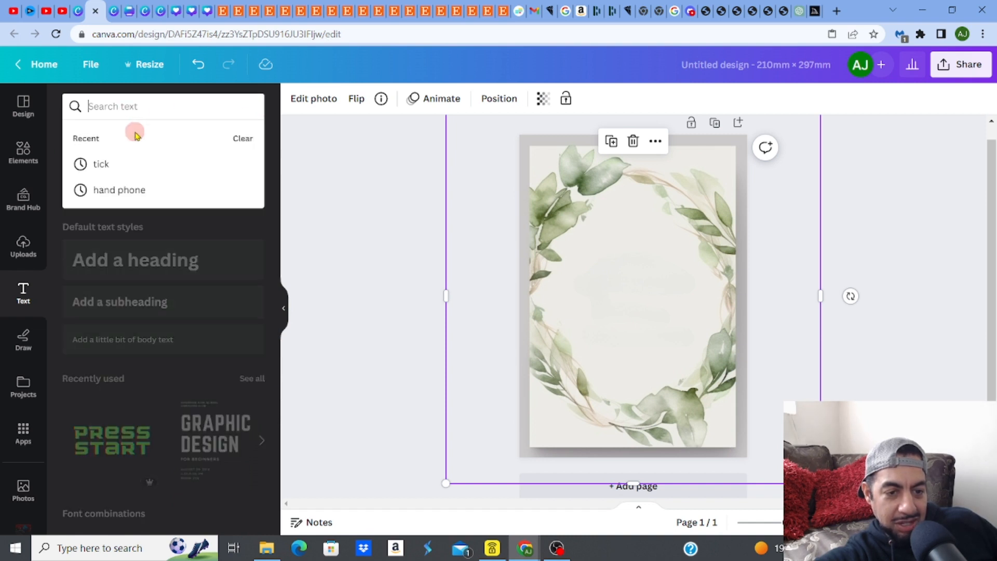
{"action": "left_click", "coordinate": [308, 146]}
{"action": "left_click", "coordinate": [196, 147]}
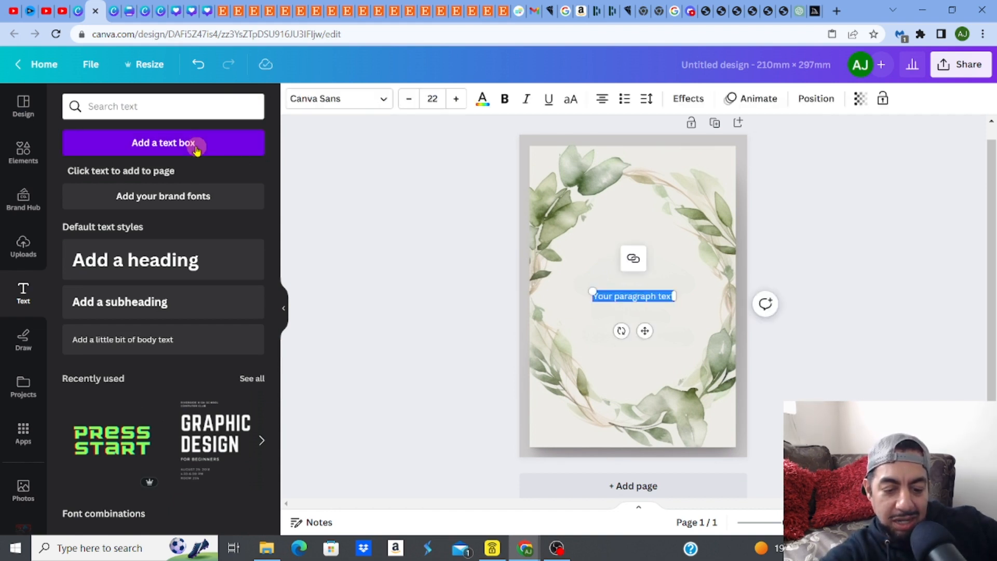
Replace the placeholder text with the couple's two first names joined by "&"
{"action": "type", "text": "Mike"}
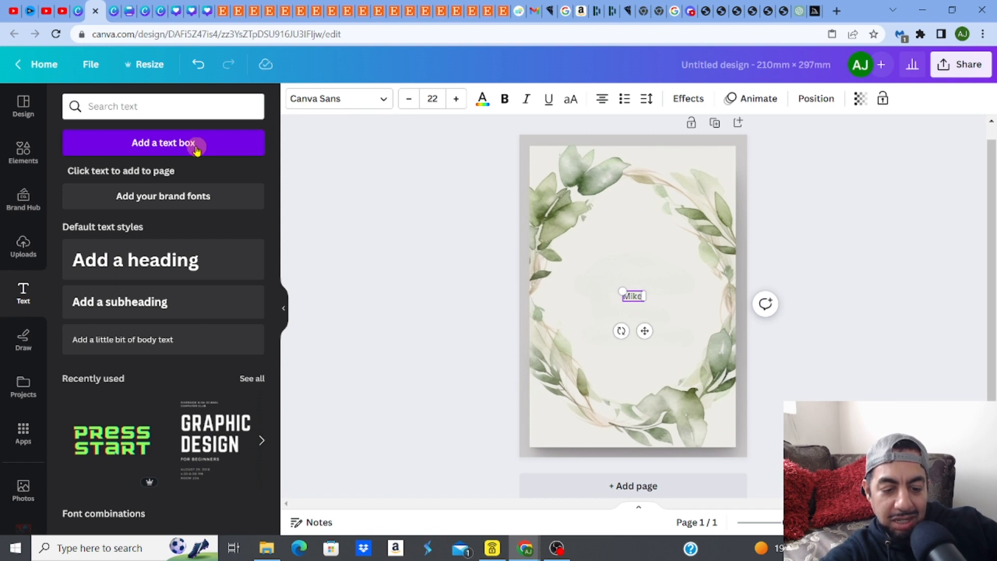
{"action": "type", "text": " ar"}
{"action": "key", "text": "BackSpace"}
{"action": "key", "text": "BackSpace"}
{"action": "key", "text": "BackSpace"}
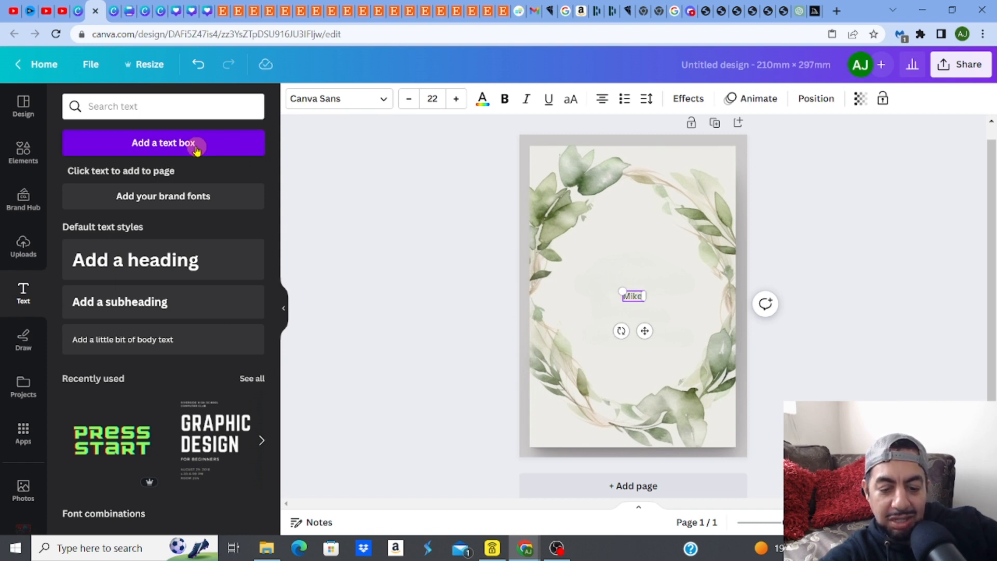
{"action": "type", "text": "&"}
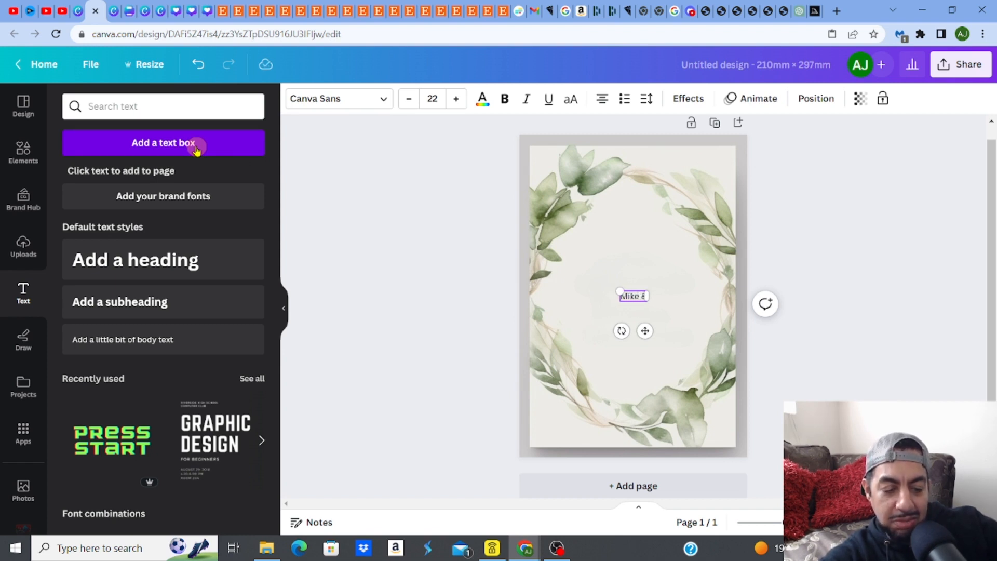
{"action": "type", "text": " Ash"}
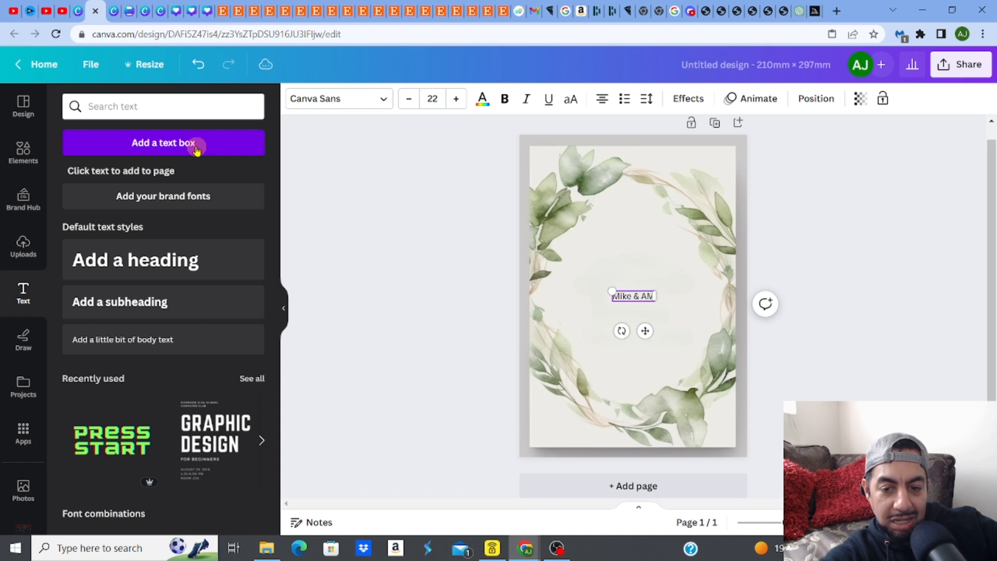
{"action": "key", "text": "BackSpace"}
{"action": "key", "text": "BackSpace"}
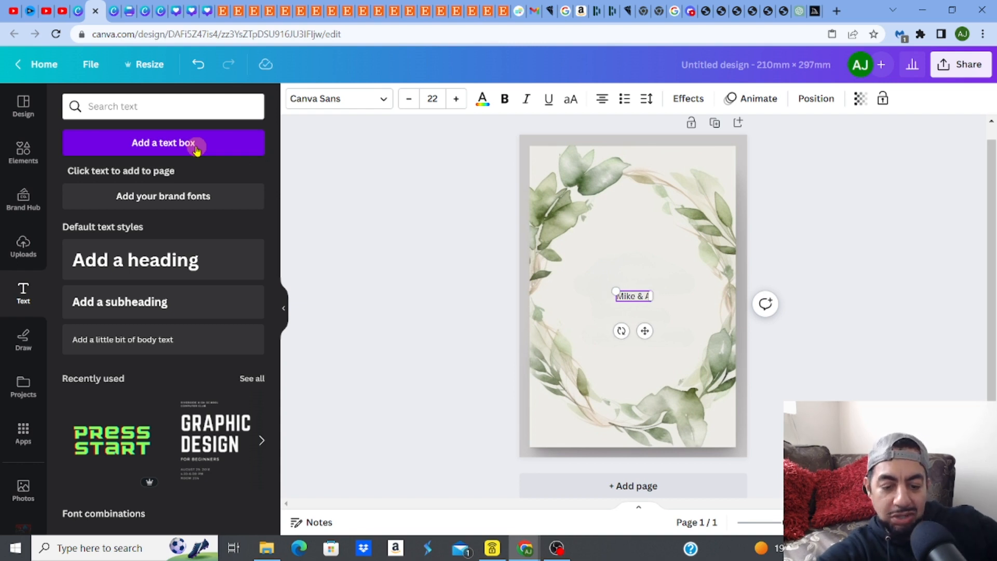
{"action": "type", "text": "my"}
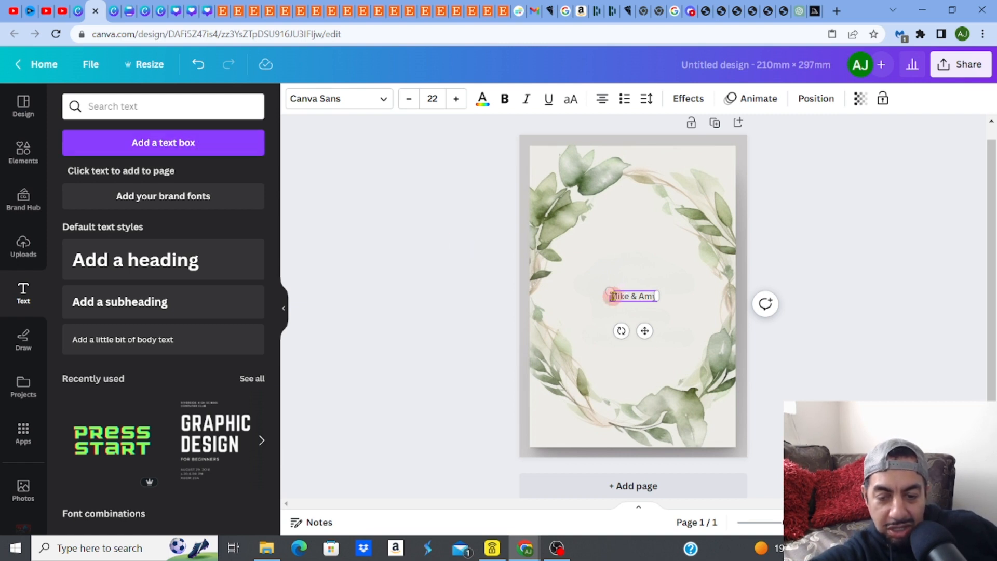
Enlarge the couple's names in the centre of the invitation to font size 51
{"action": "left_click_drag", "start_coordinate": [611, 296], "coordinate": [662, 297]}
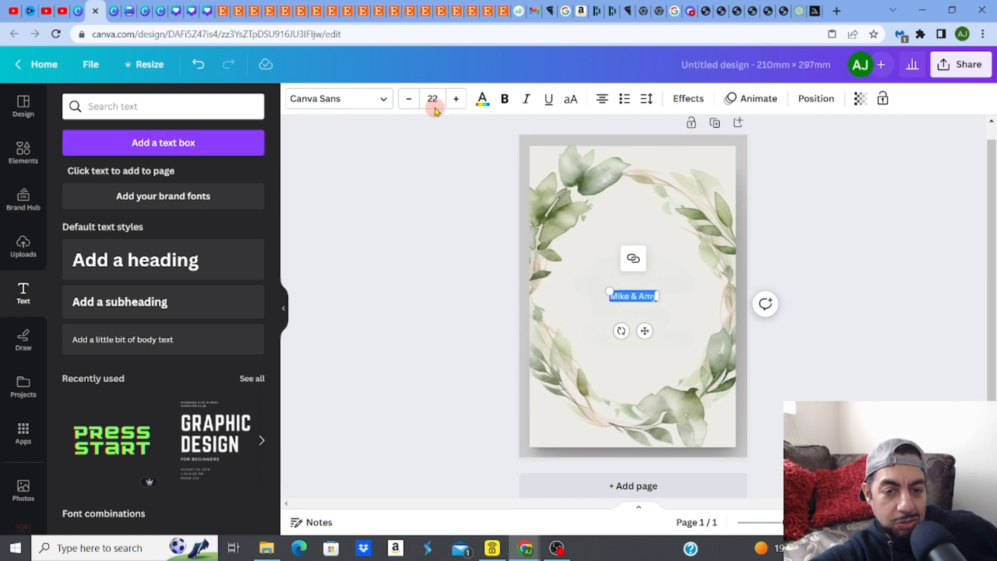
{"action": "left_click", "coordinate": [455, 100]}
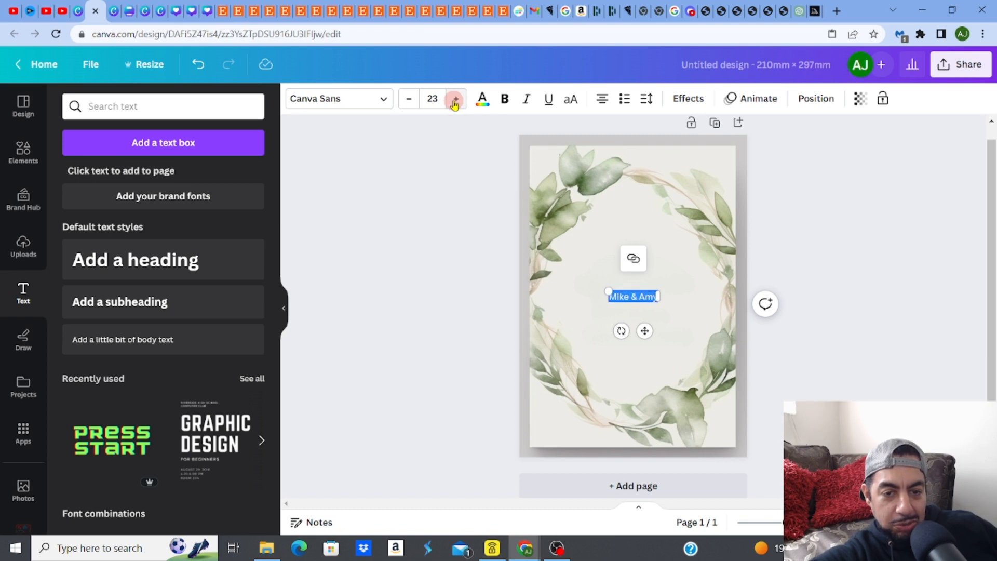
{"action": "left_click", "coordinate": [455, 100]}
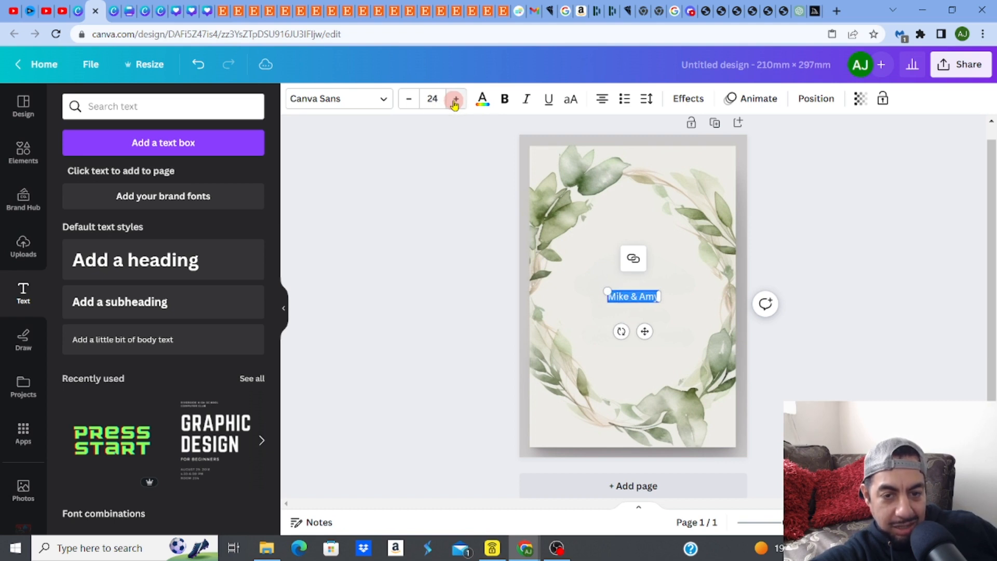
{"action": "left_click", "coordinate": [455, 100]}
{"action": "left_click", "coordinate": [455, 101]}
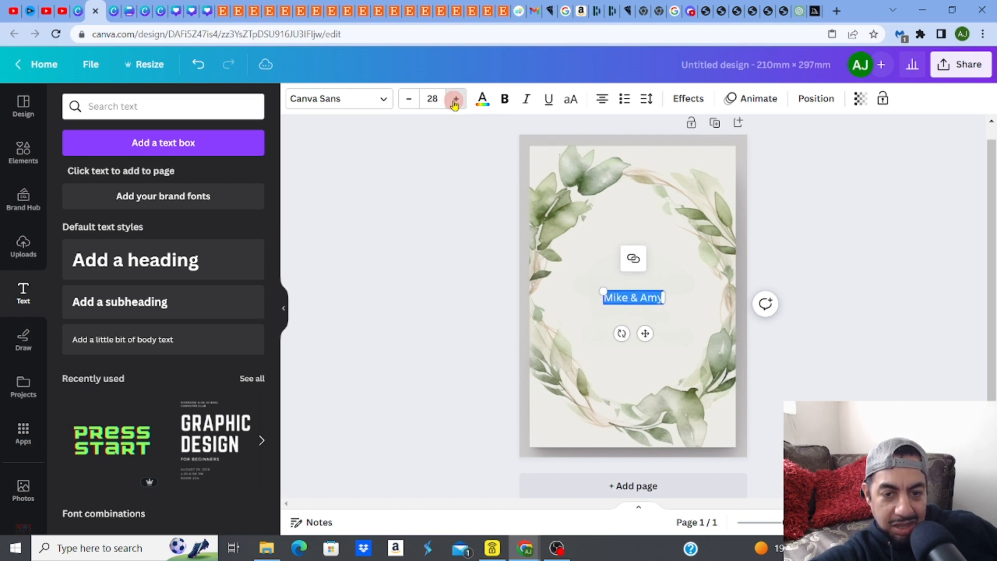
{"action": "left_click", "coordinate": [455, 101]}
{"action": "left_click", "coordinate": [455, 100]}
{"action": "left_click", "coordinate": [455, 100]}
{"action": "left_click", "coordinate": [455, 100]}
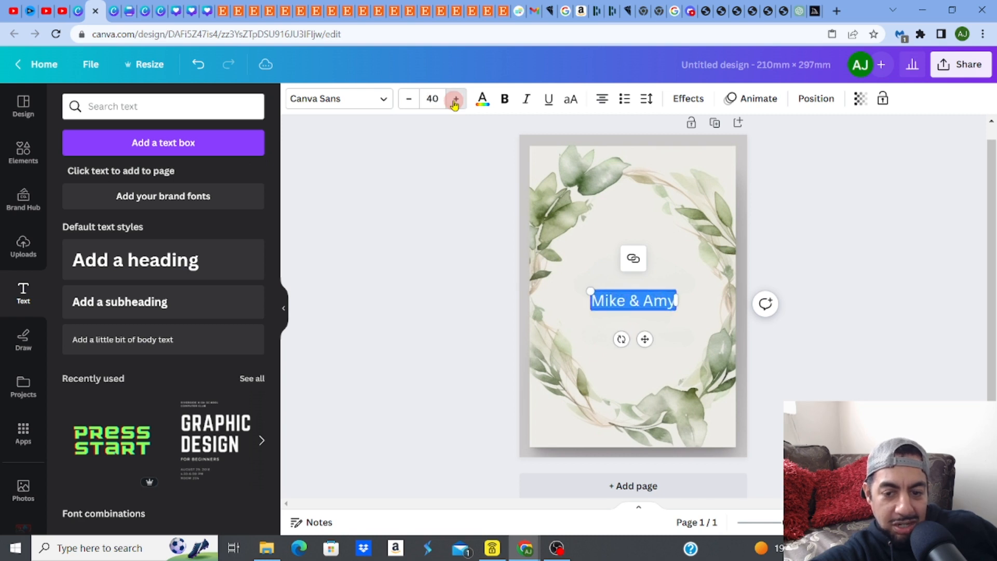
{"action": "left_click", "coordinate": [455, 101]}
{"action": "left_click", "coordinate": [455, 100]}
{"action": "left_click", "coordinate": [455, 100]}
{"action": "left_click", "coordinate": [455, 100]}
{"action": "left_click", "coordinate": [455, 100]}
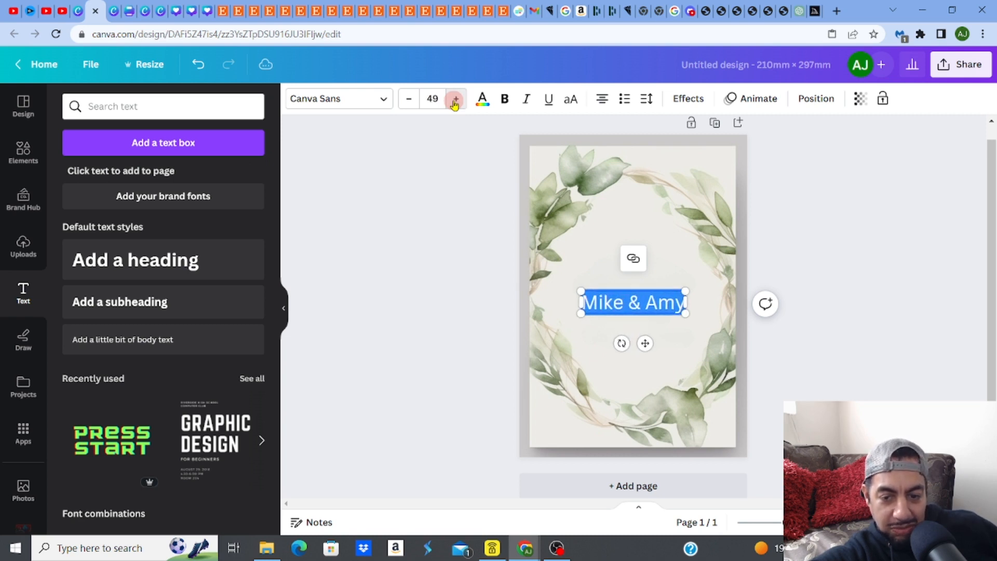
{"action": "left_click", "coordinate": [455, 101]}
{"action": "left_click", "coordinate": [455, 100]}
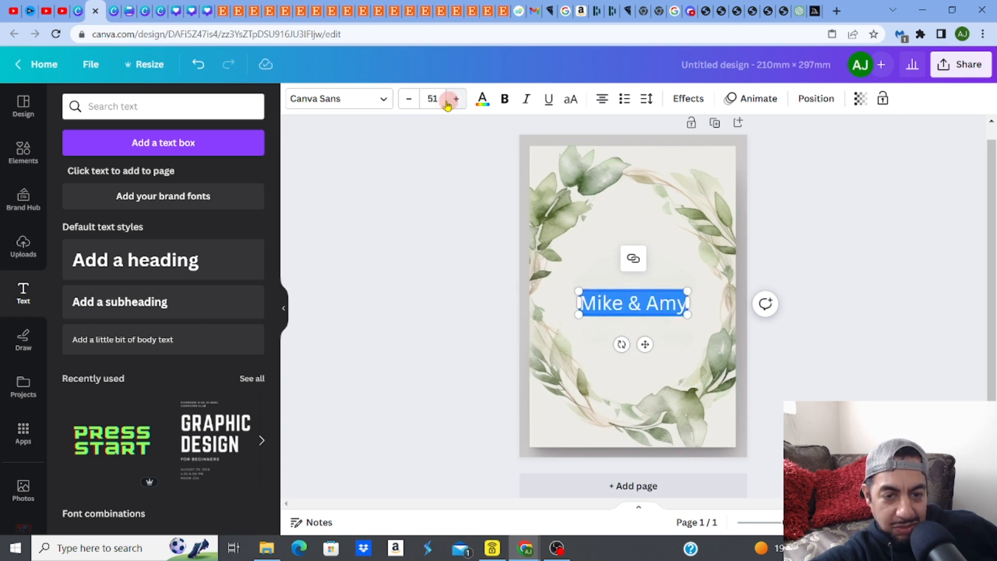
Try Bukhari Script and Bright Sunshine Caps on the couple's names, settling on the Brush Script font
{"action": "left_click", "coordinate": [385, 98]}
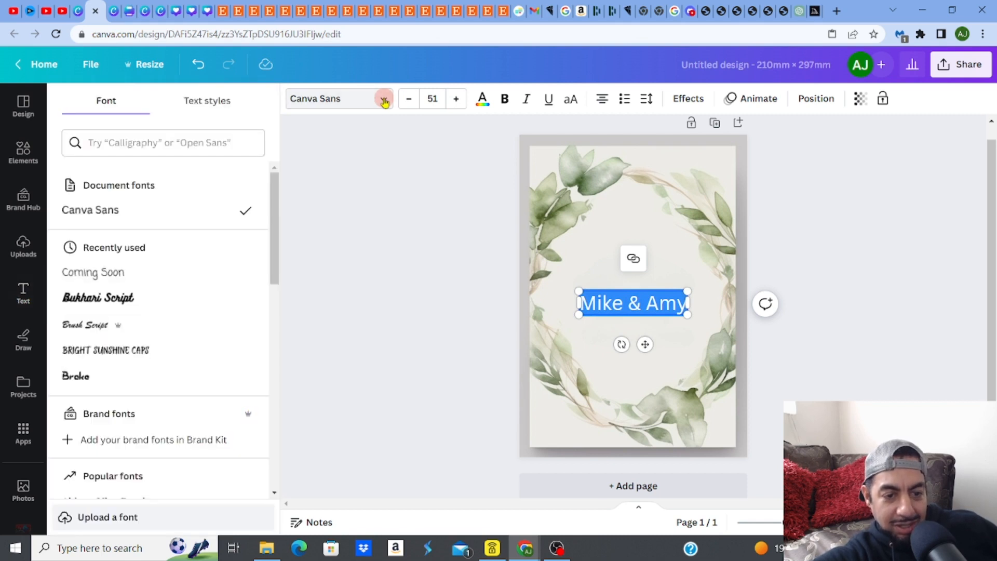
{"action": "left_click", "coordinate": [158, 301]}
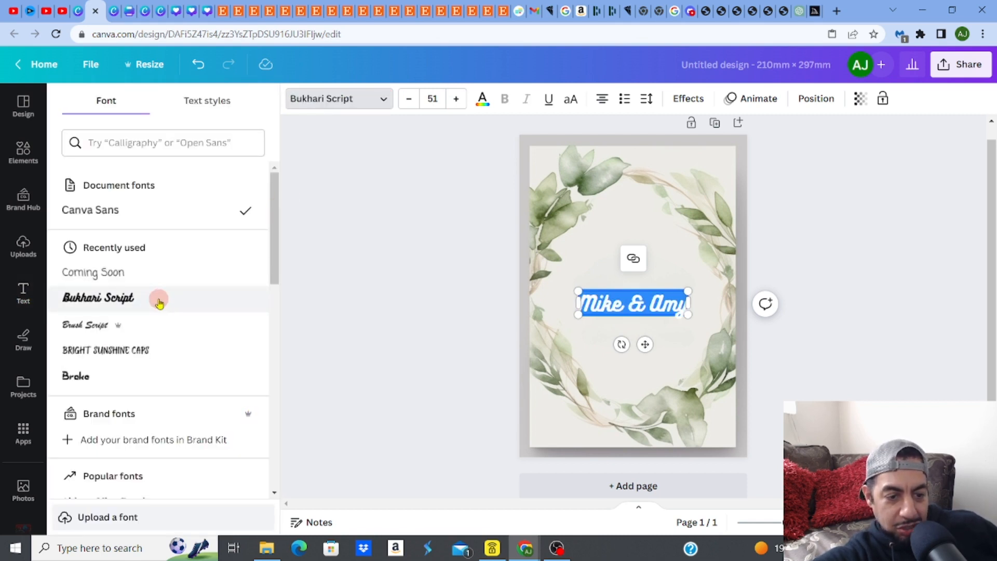
{"action": "left_click", "coordinate": [137, 353]}
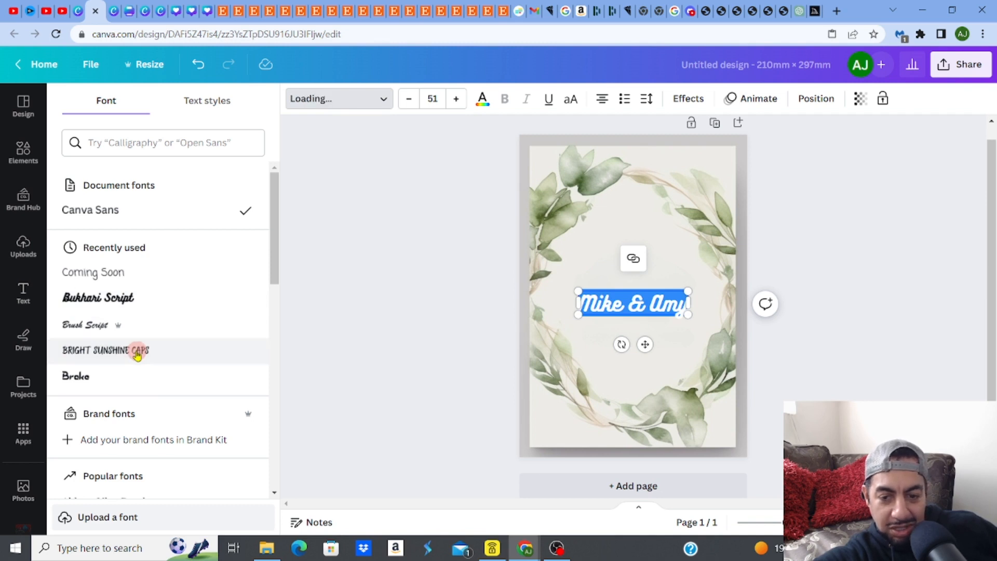
{"action": "left_click", "coordinate": [97, 329]}
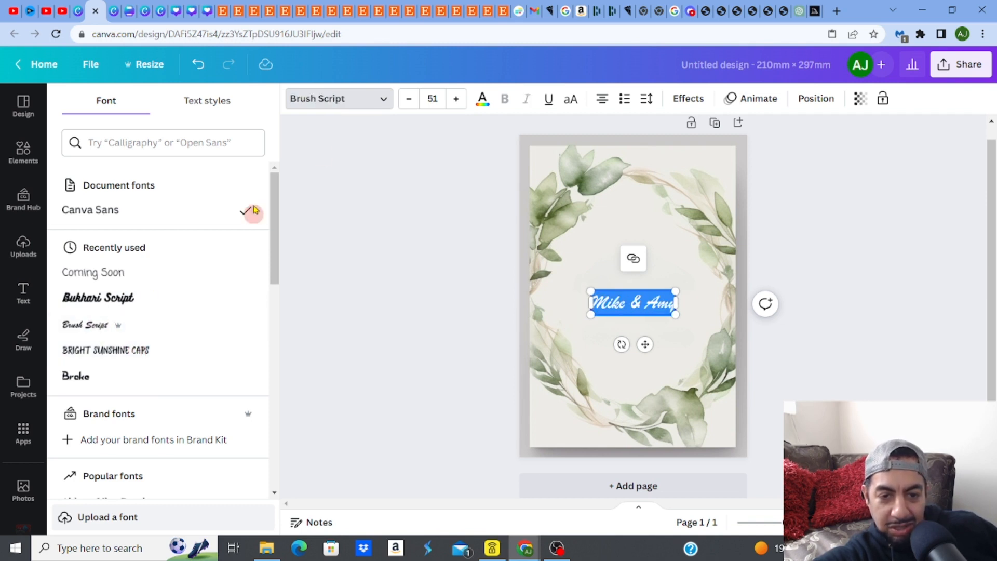
Increase the font size of the couple's names to 74
{"action": "left_click", "coordinate": [456, 100]}
{"action": "left_click", "coordinate": [456, 99]}
{"action": "left_click", "coordinate": [456, 99]}
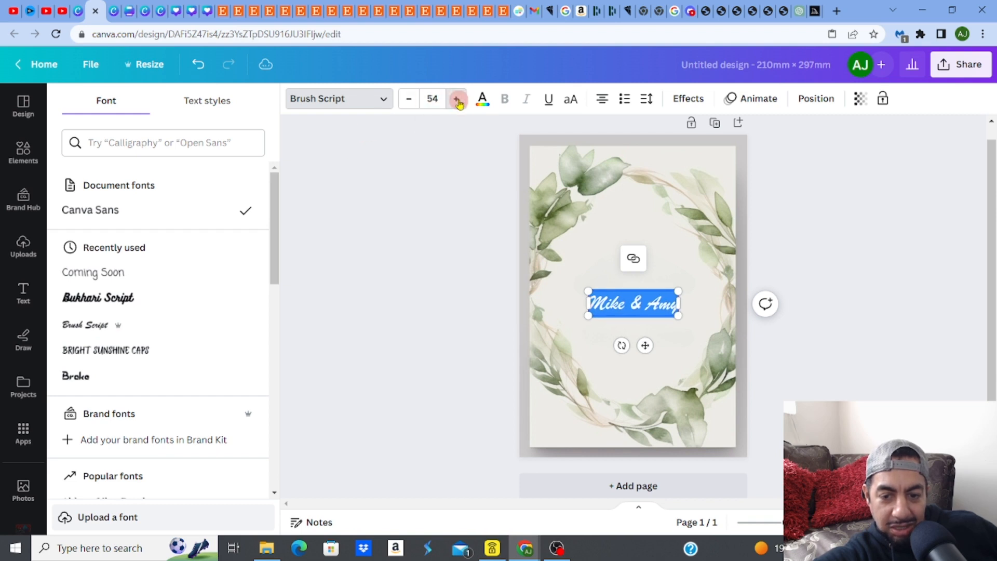
{"action": "left_click", "coordinate": [456, 100]}
{"action": "left_click", "coordinate": [456, 100]}
{"action": "left_click", "coordinate": [456, 99]}
{"action": "left_click", "coordinate": [457, 99]}
{"action": "left_click", "coordinate": [457, 100]}
{"action": "left_click", "coordinate": [458, 99]}
{"action": "left_click", "coordinate": [457, 100]}
{"action": "left_click", "coordinate": [457, 100]}
{"action": "left_click", "coordinate": [457, 100]}
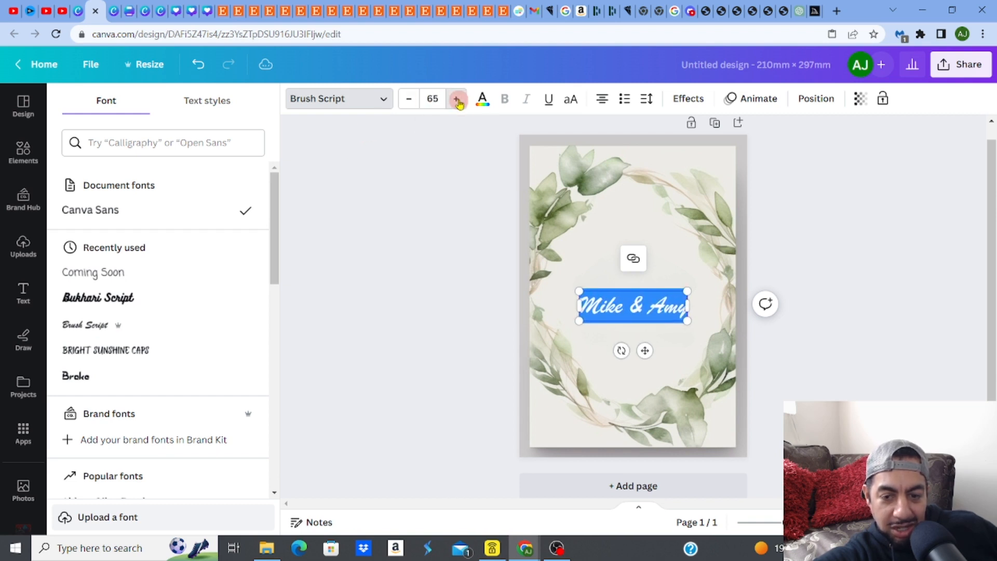
{"action": "left_click", "coordinate": [457, 100]}
{"action": "left_click", "coordinate": [457, 100]}
{"action": "left_click", "coordinate": [457, 100]}
{"action": "left_click", "coordinate": [458, 100]}
{"action": "left_click", "coordinate": [457, 100]}
{"action": "left_click", "coordinate": [457, 100]}
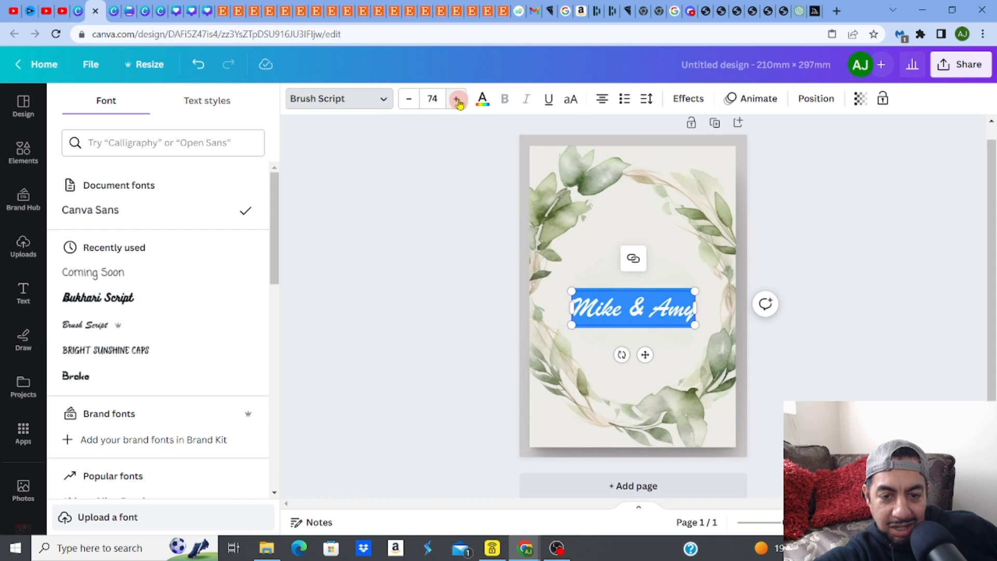
{"action": "left_click", "coordinate": [438, 184]}
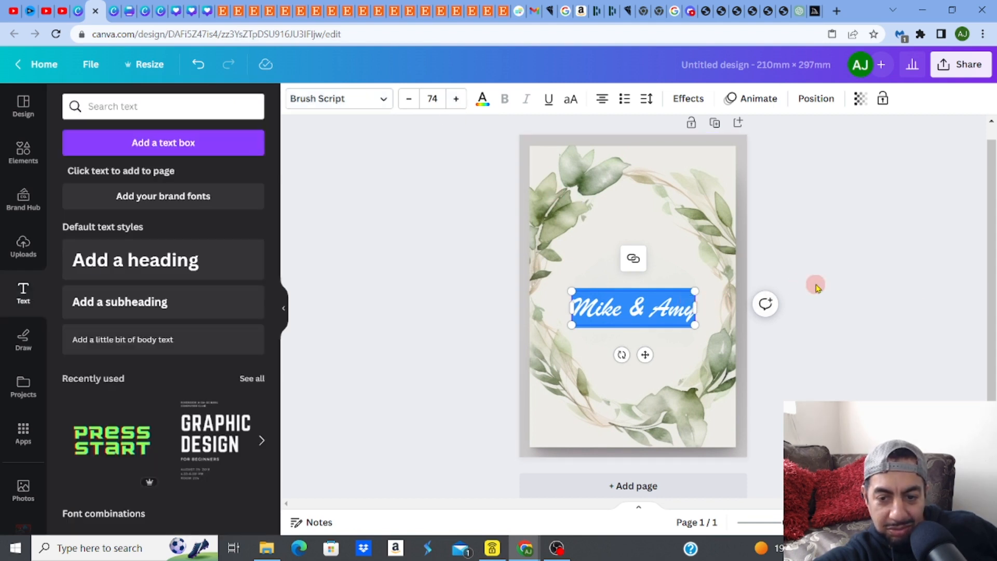
Move the couple's names up into the upper part of the leafy border, keeping them roughly centred
{"action": "left_click_drag", "start_coordinate": [673, 291], "coordinate": [666, 235]}
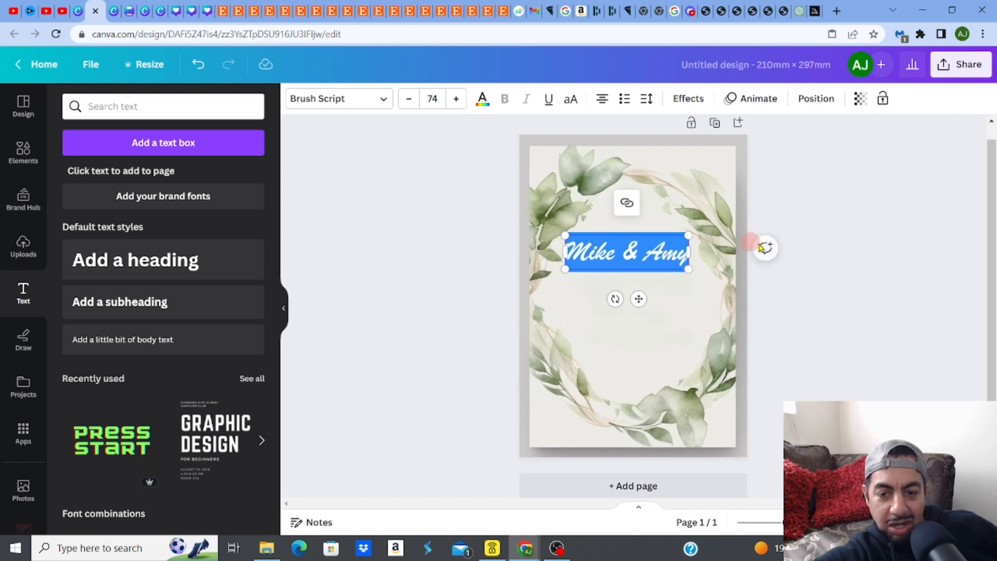
{"action": "left_click", "coordinate": [679, 291]}
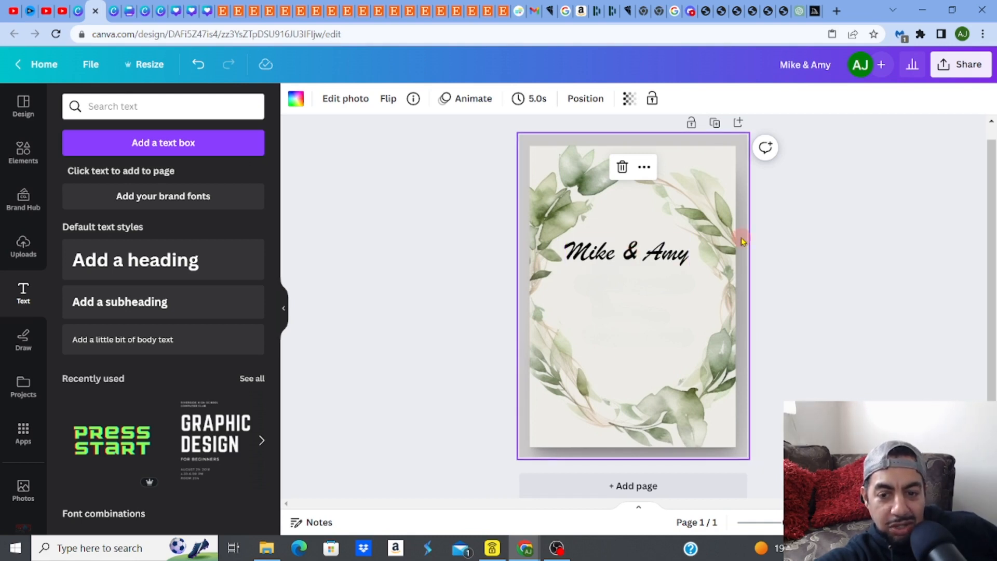
{"action": "left_click", "coordinate": [665, 253]}
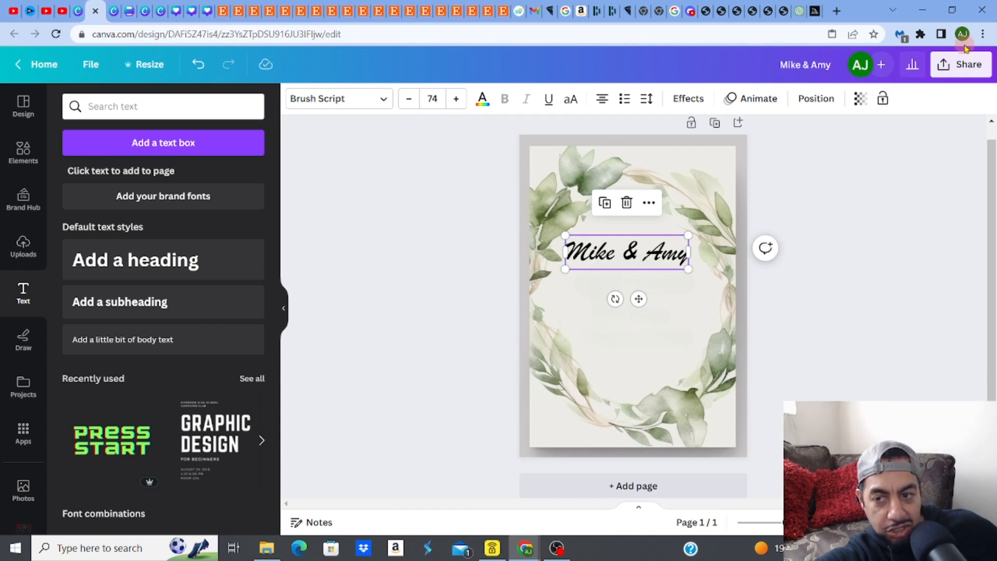
Look through the design's download file types, including PDF Print, without exporting the invitation
{"action": "left_click", "coordinate": [958, 67]}
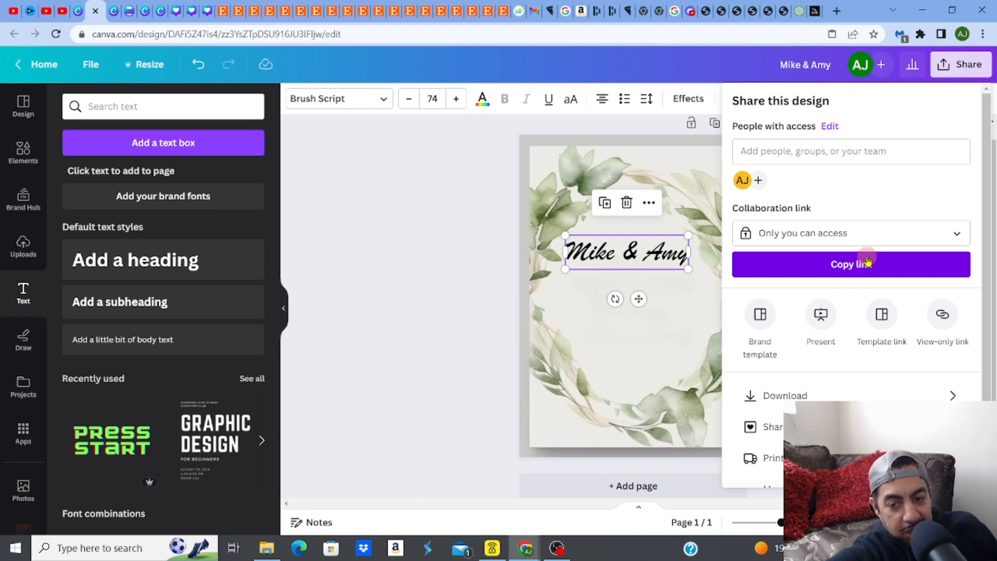
{"action": "left_click", "coordinate": [830, 396]}
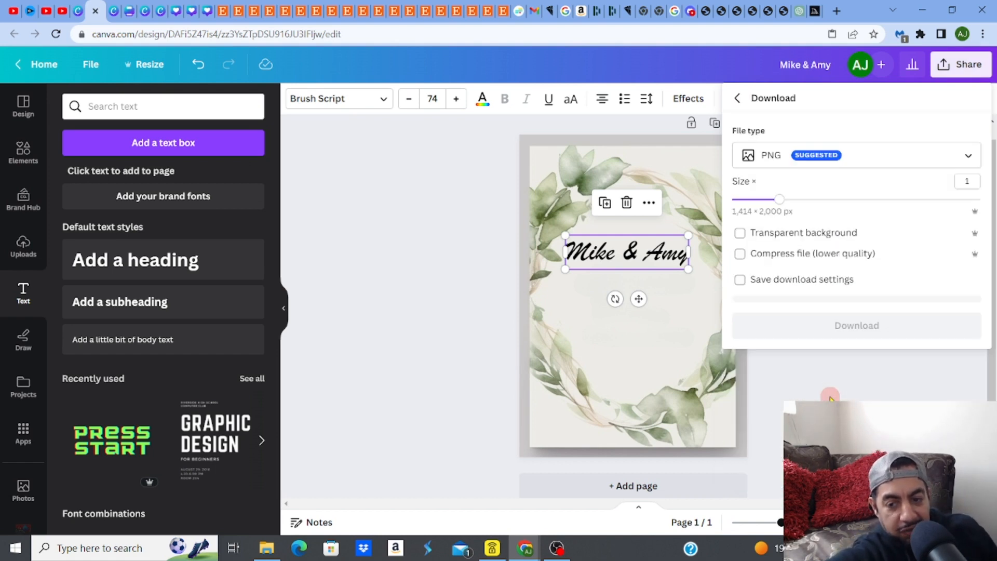
{"action": "left_click", "coordinate": [829, 166]}
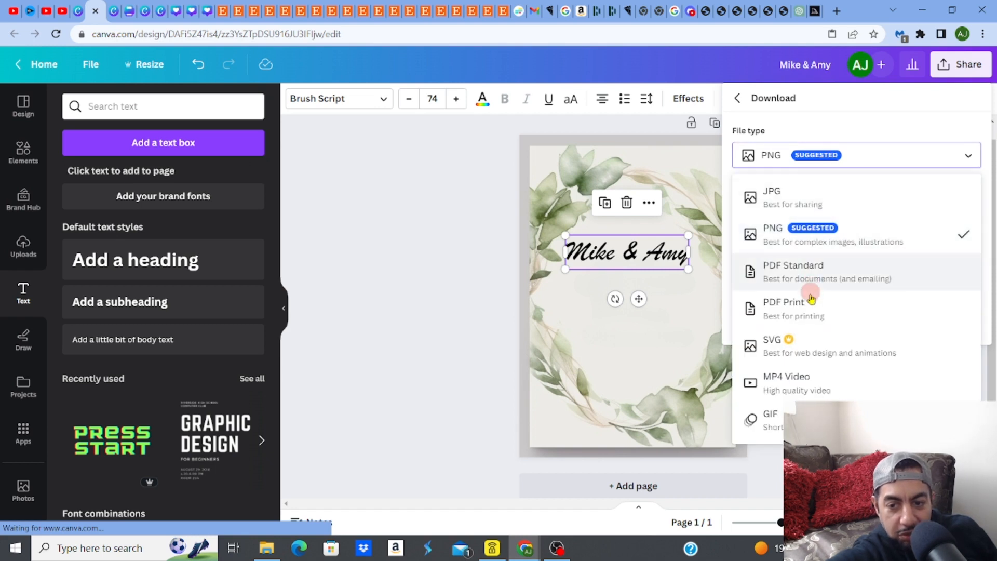
{"action": "left_click", "coordinate": [811, 314]}
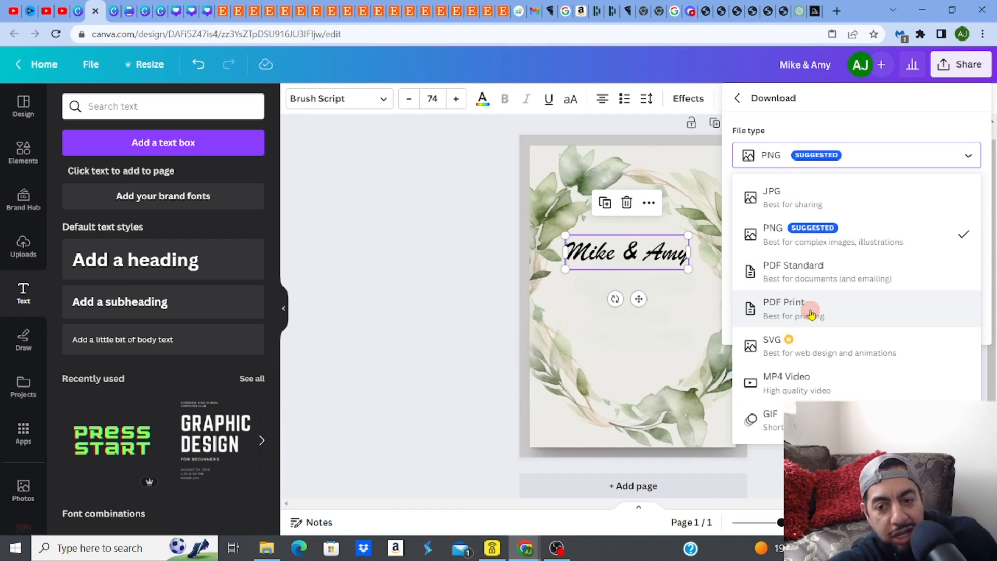
{"action": "left_click", "coordinate": [414, 208]}
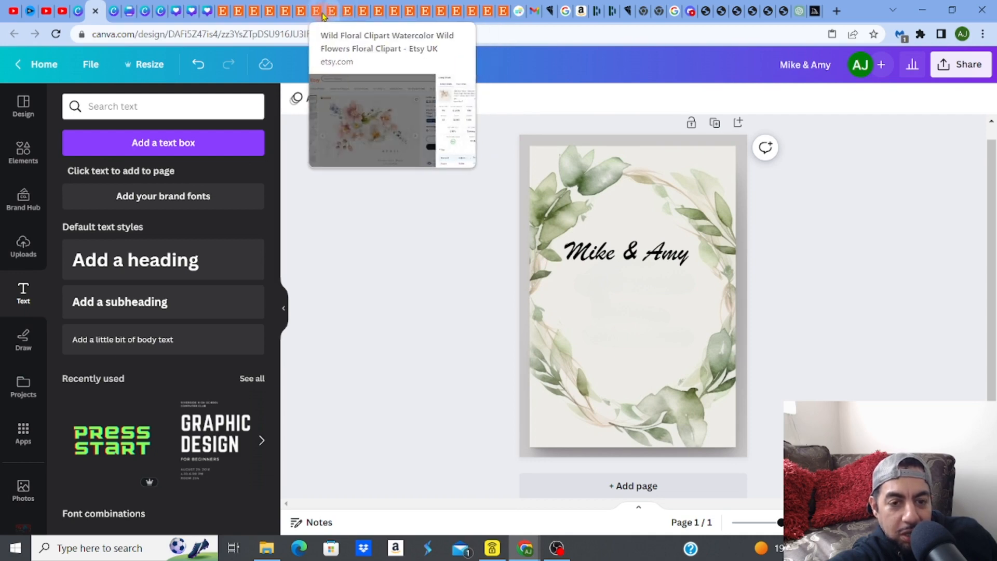
Switch to Etsy's digital wedding invitation listing and examine its phone mockup photo, digital file types and full description
{"action": "left_click", "coordinate": [266, 12]}
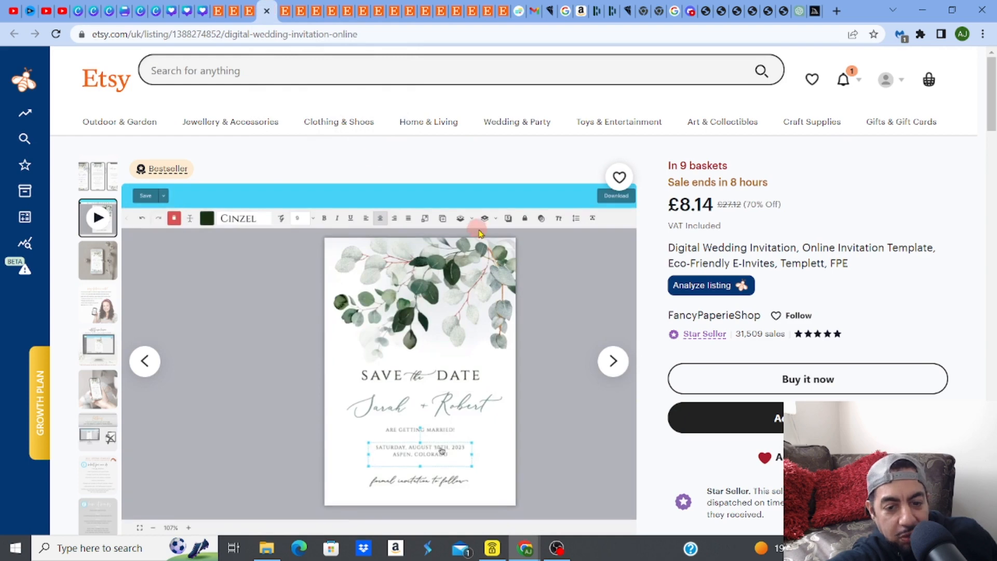
{"action": "left_click", "coordinate": [105, 265]}
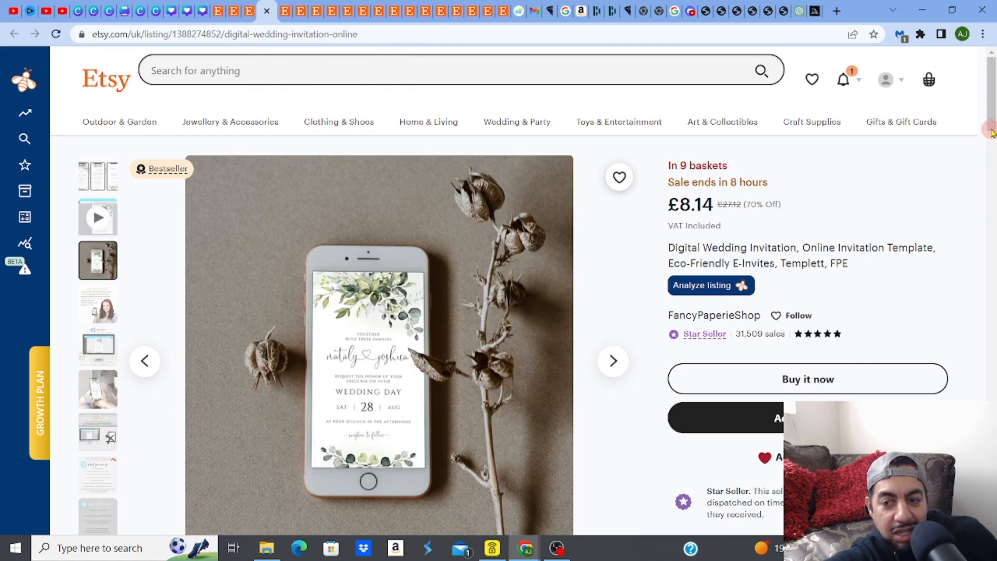
{"action": "scroll", "coordinate": [994, 124], "scroll_direction": "down", "scroll_amount": 1}
{"action": "scroll", "coordinate": [994, 125], "scroll_direction": "down", "scroll_amount": 5}
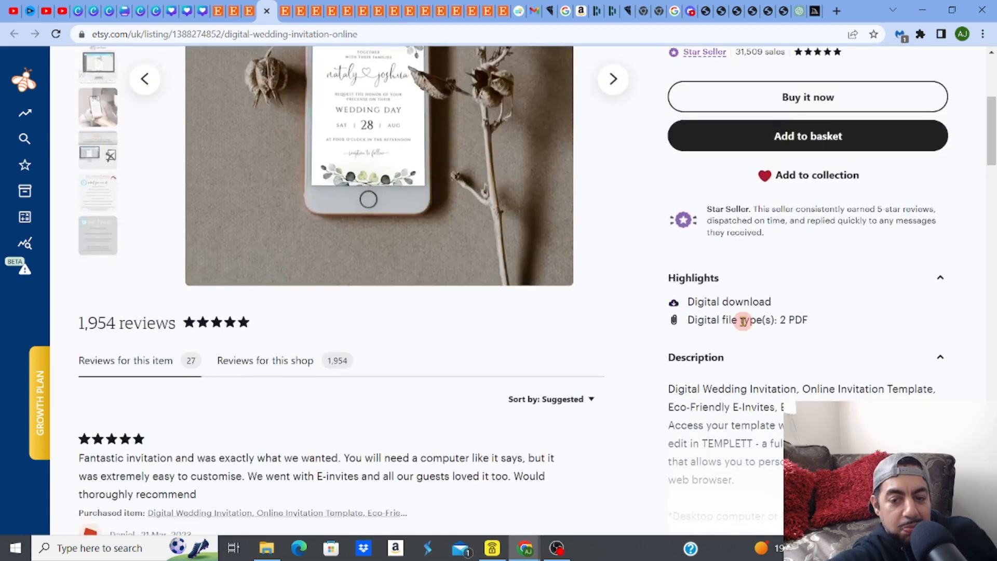
{"action": "scroll", "coordinate": [993, 152], "scroll_direction": "down", "scroll_amount": 3}
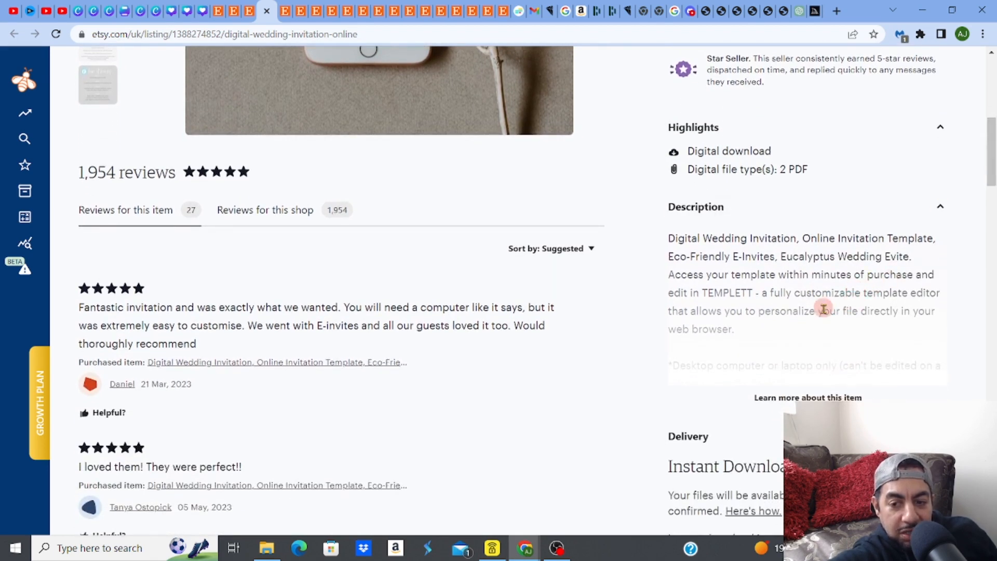
{"action": "left_click", "coordinate": [825, 397]}
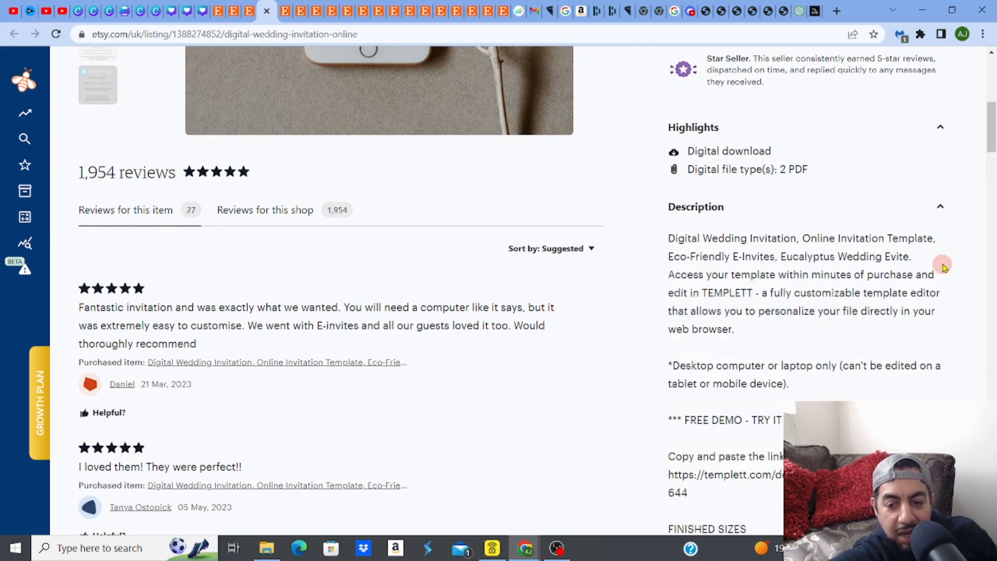
Analyze the digital wedding invitation listing to bring up its sales and keyword details
{"action": "scroll", "coordinate": [993, 125], "scroll_direction": "up", "scroll_amount": 1}
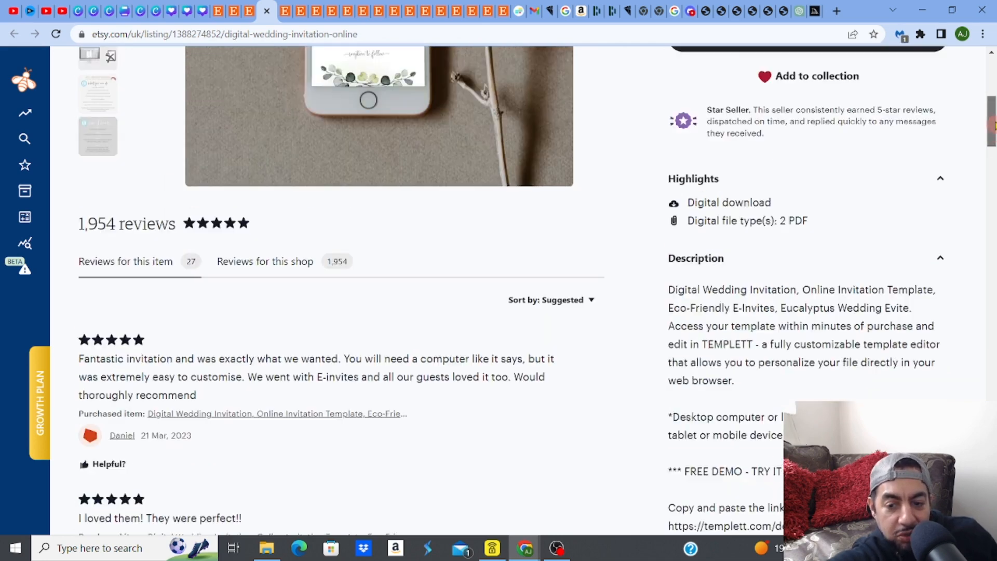
{"action": "scroll", "coordinate": [993, 125], "scroll_direction": "up", "scroll_amount": 7}
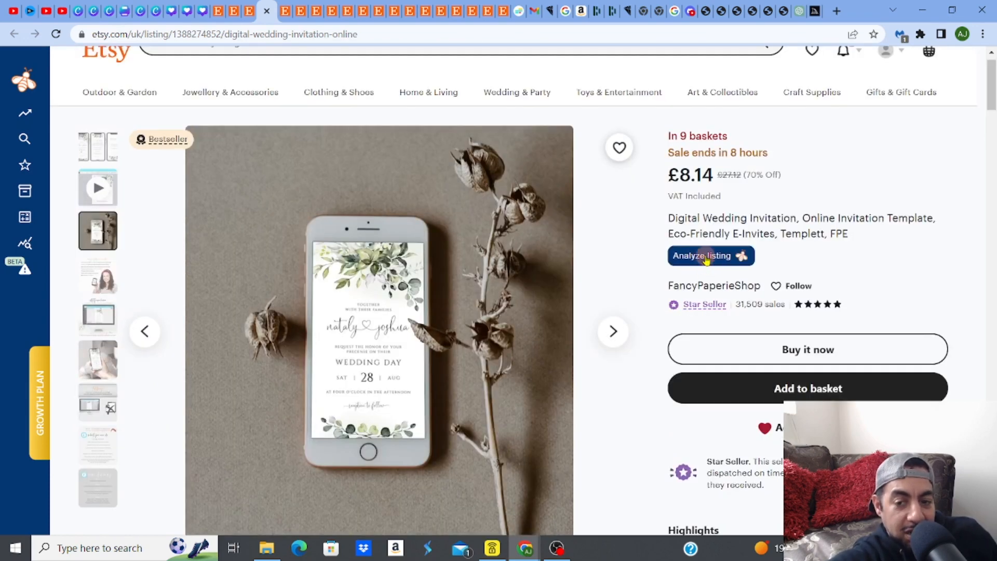
{"action": "left_click", "coordinate": [707, 258]}
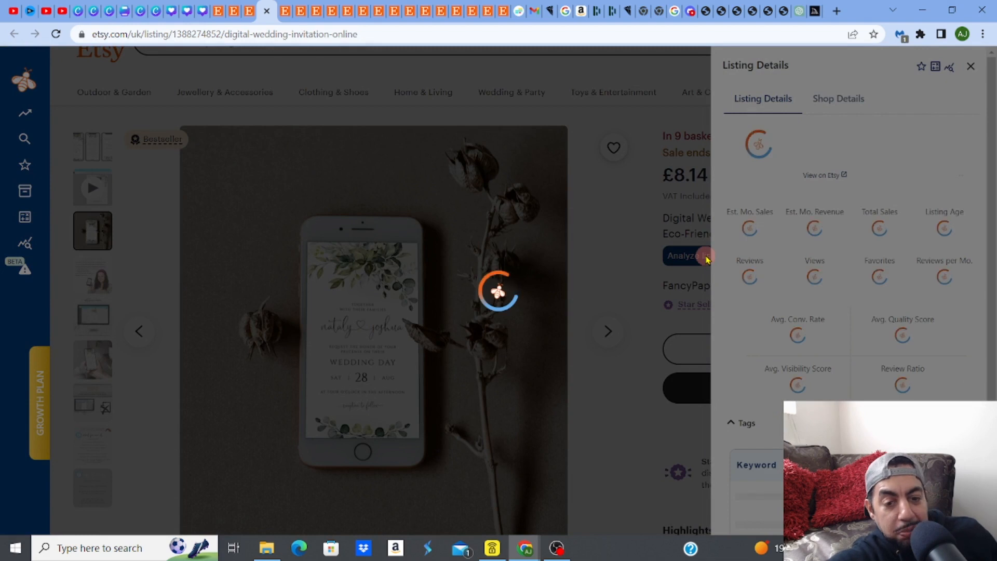